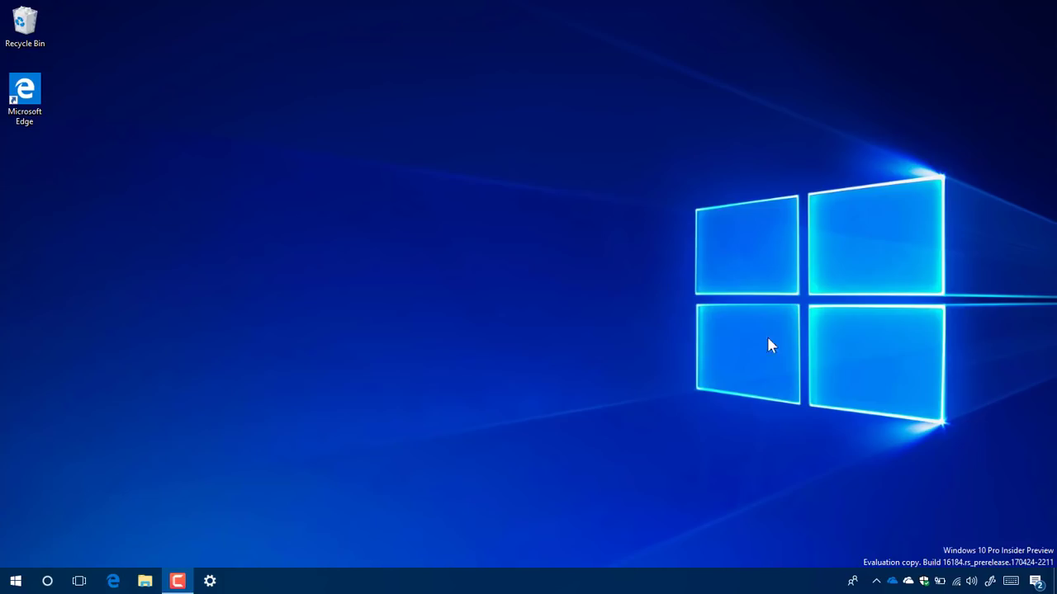
Step: In the Start menu, drag a tile and view the Twitter tile's options, then close Start
{"action": "left_click", "coordinate": [16, 581]}
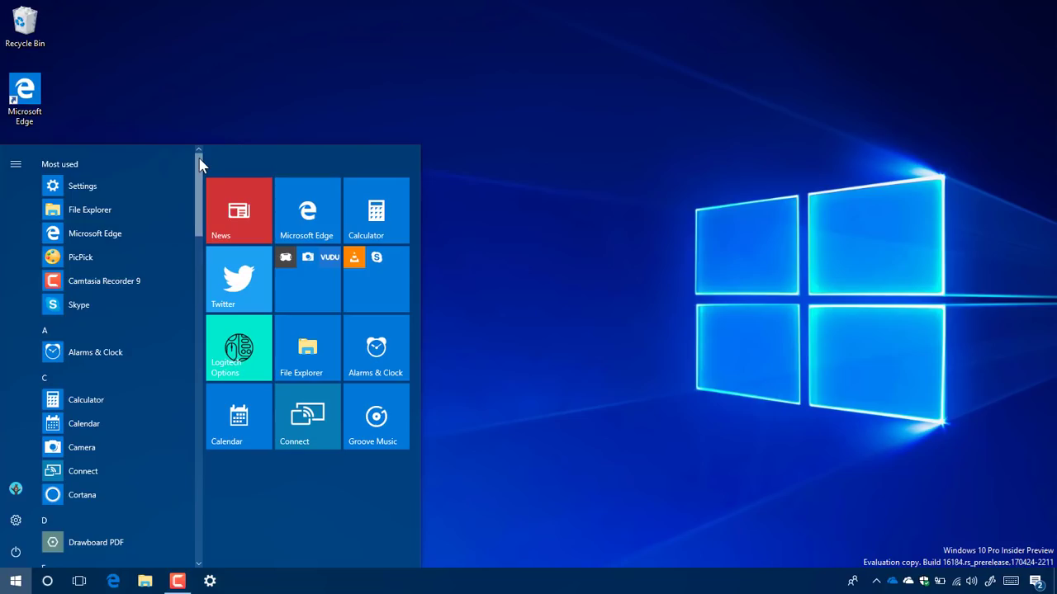
{"action": "left_click_drag", "start_coordinate": [200, 164], "coordinate": [189, 137]}
{"action": "right_click", "coordinate": [239, 276]}
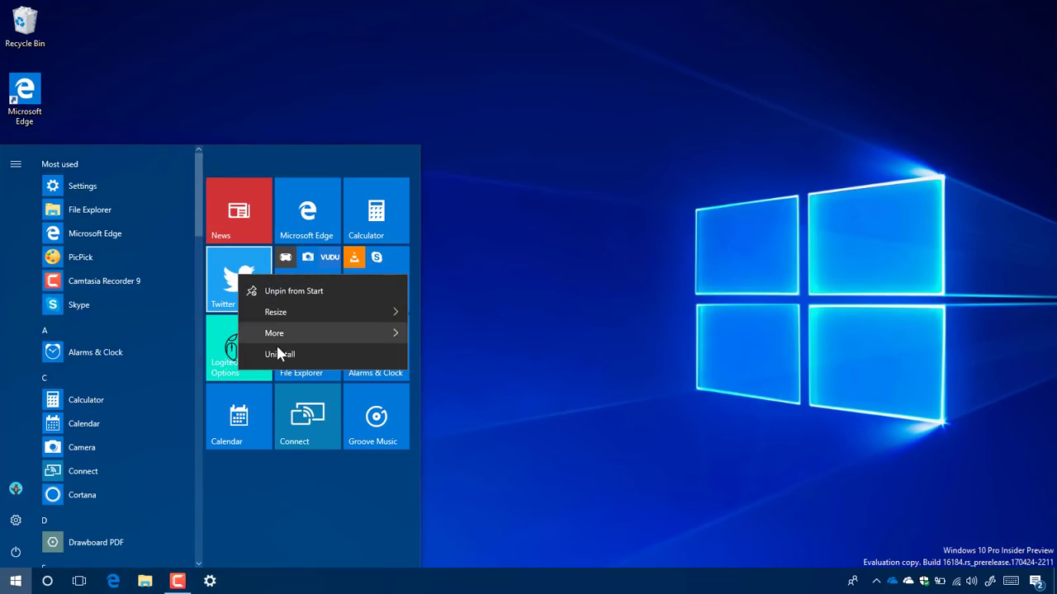
{"action": "mouse_move", "coordinate": [289, 334]}
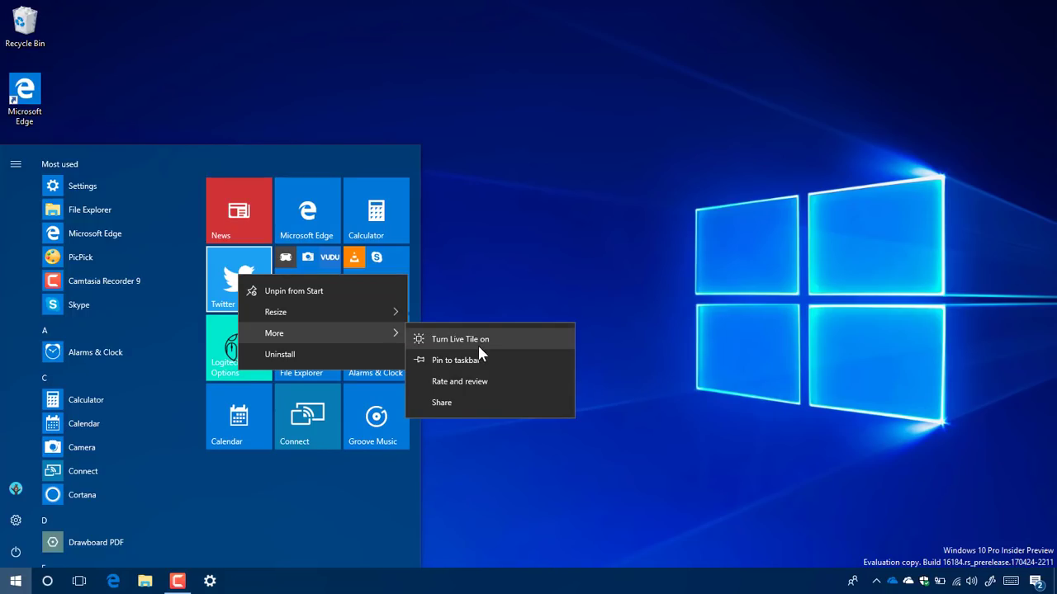
{"action": "left_click", "coordinate": [498, 271]}
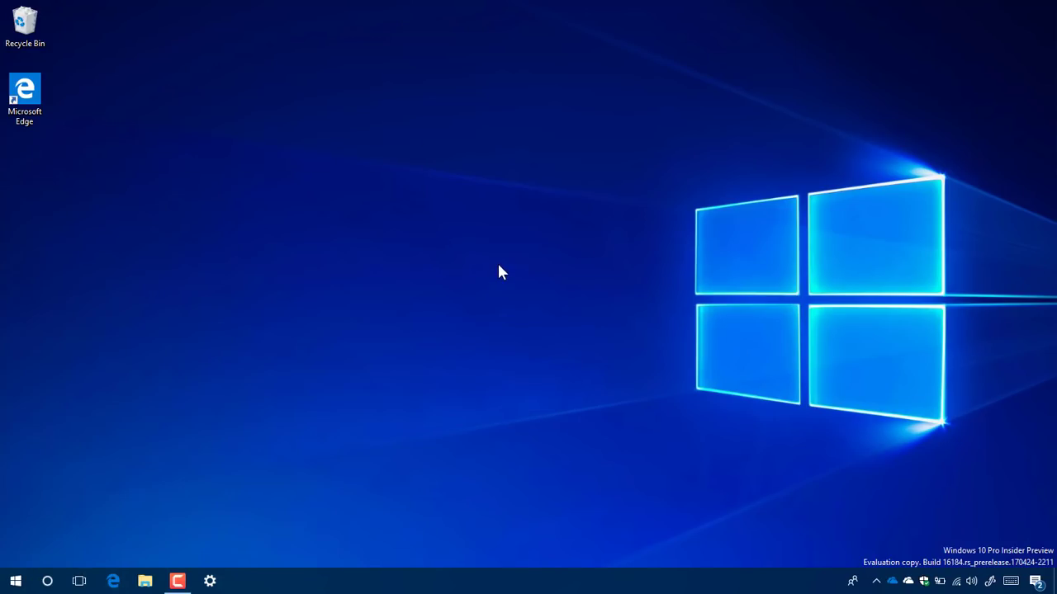
Step: Open My People, check its connected Apps list, then return to the suggested contacts
{"action": "left_click", "coordinate": [853, 582]}
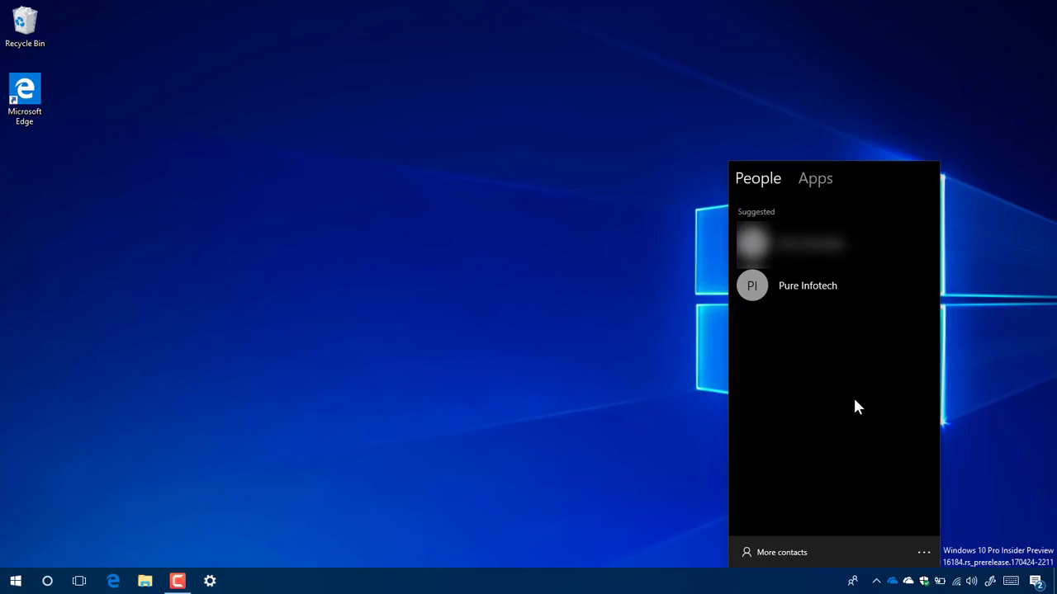
{"action": "left_click", "coordinate": [814, 182]}
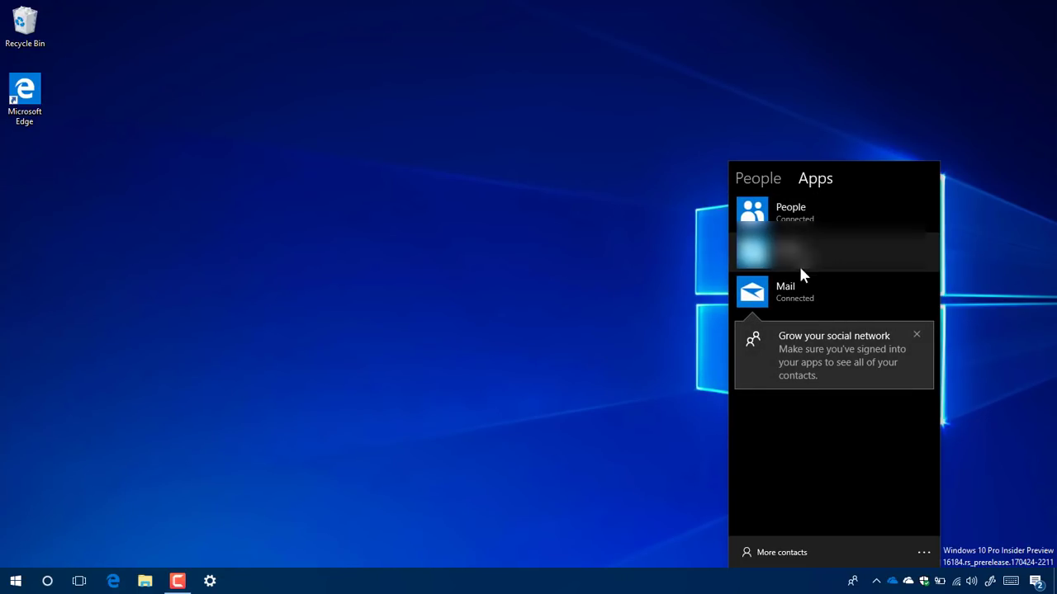
{"action": "left_click", "coordinate": [771, 179]}
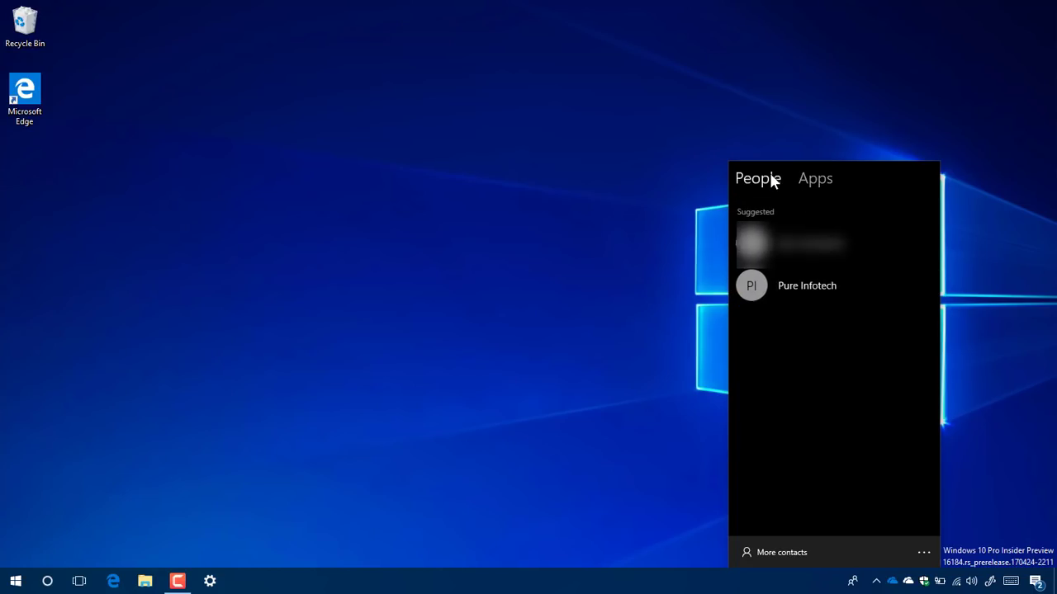
Step: Open the Pure Infotech contact and launch its Skype conversation
{"action": "left_click", "coordinate": [812, 286]}
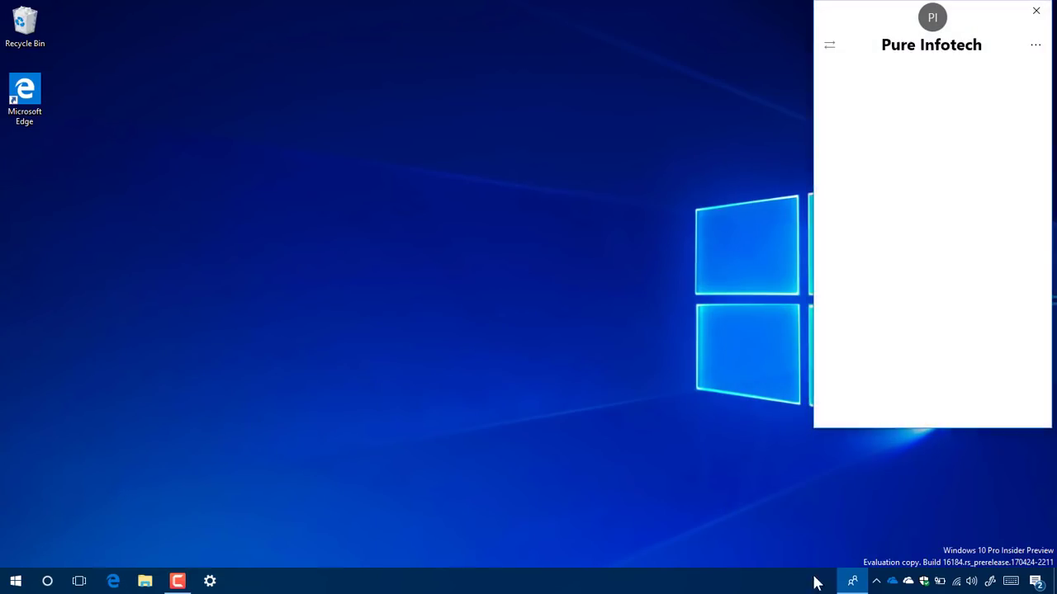
{"action": "left_click_drag", "start_coordinate": [952, 55], "coordinate": [889, 146]}
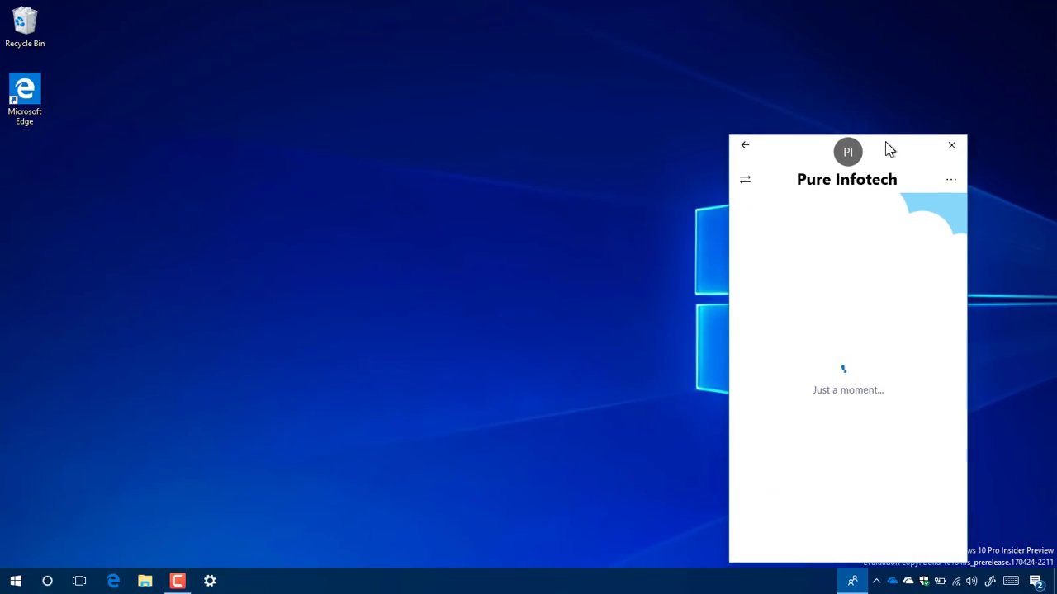
{"action": "left_click", "coordinate": [740, 146]}
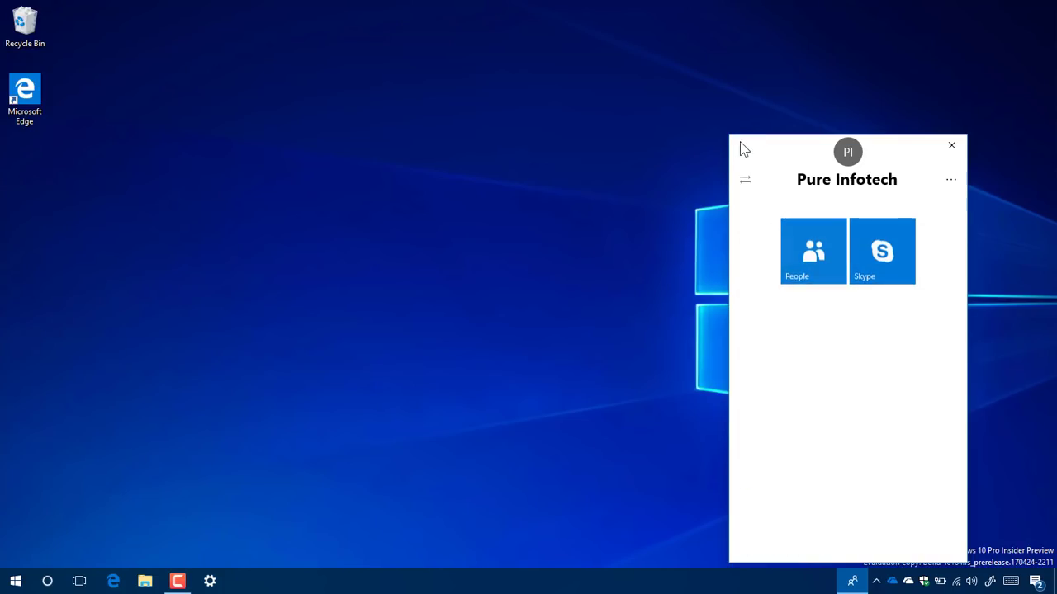
{"action": "left_click", "coordinate": [880, 252]}
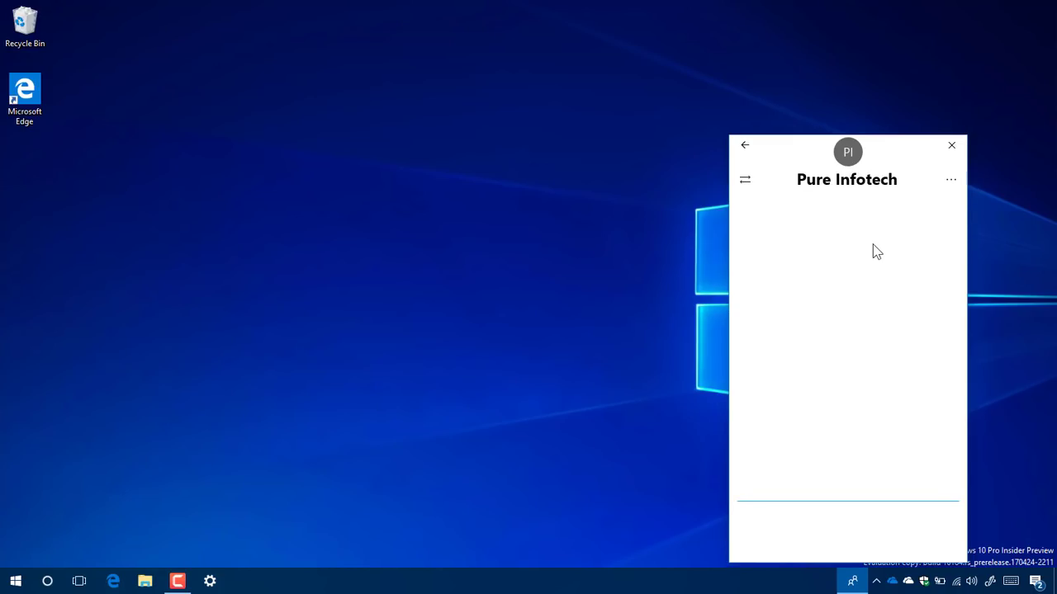
{"action": "left_click", "coordinate": [877, 252]}
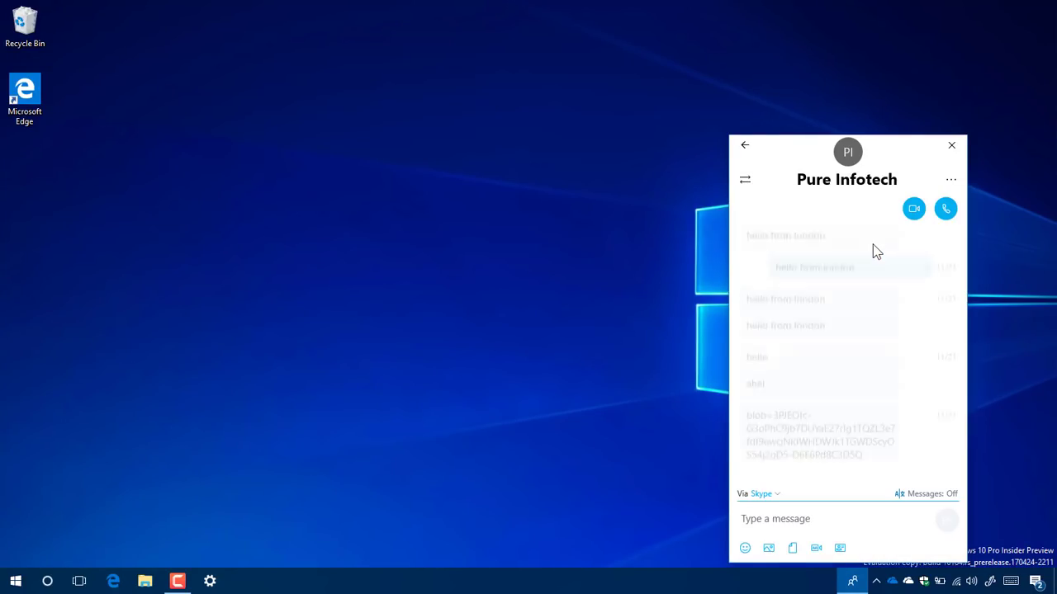
Step: Type a test message 'asdf' in the compose box, then erase it
{"action": "left_click", "coordinate": [794, 520]}
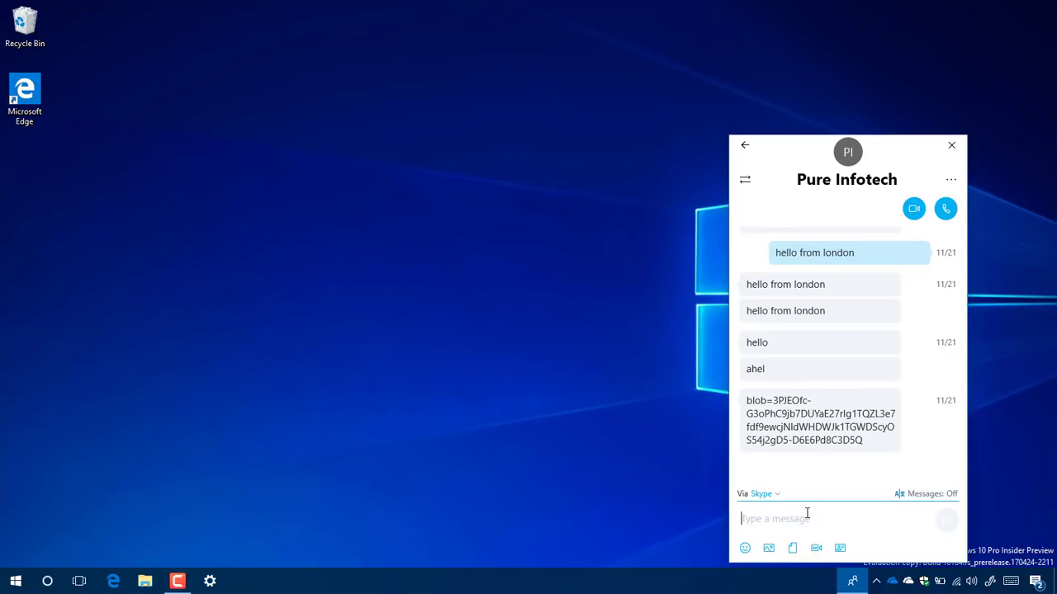
{"action": "type", "text": "asd"}
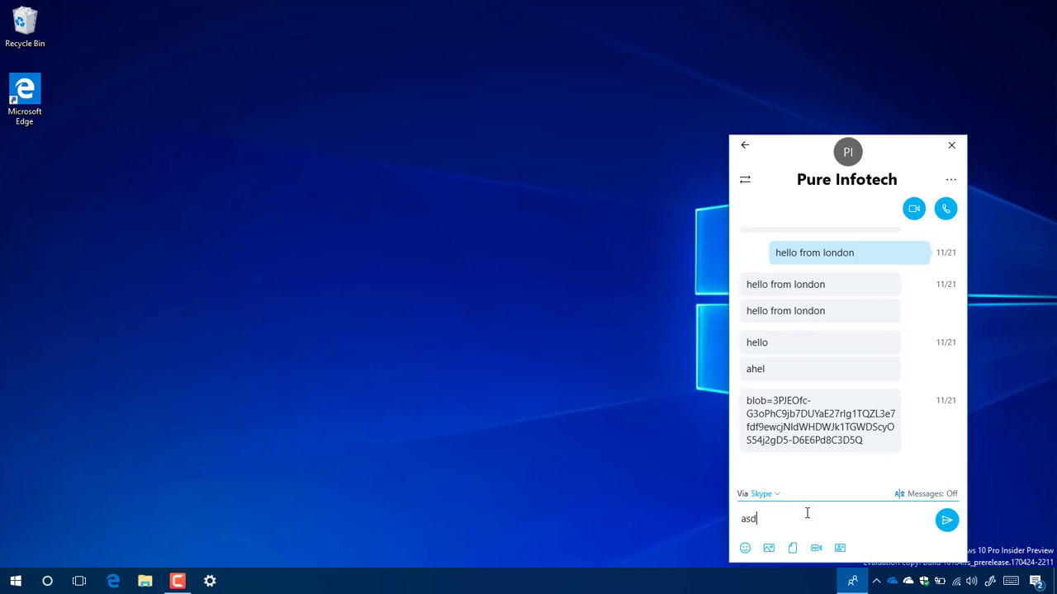
{"action": "type", "text": "f"}
{"action": "key", "text": "BackSpace"}
{"action": "key", "text": "BackSpace"}
{"action": "key", "text": "BackSpace"}
{"action": "key", "text": "BackSpace"}
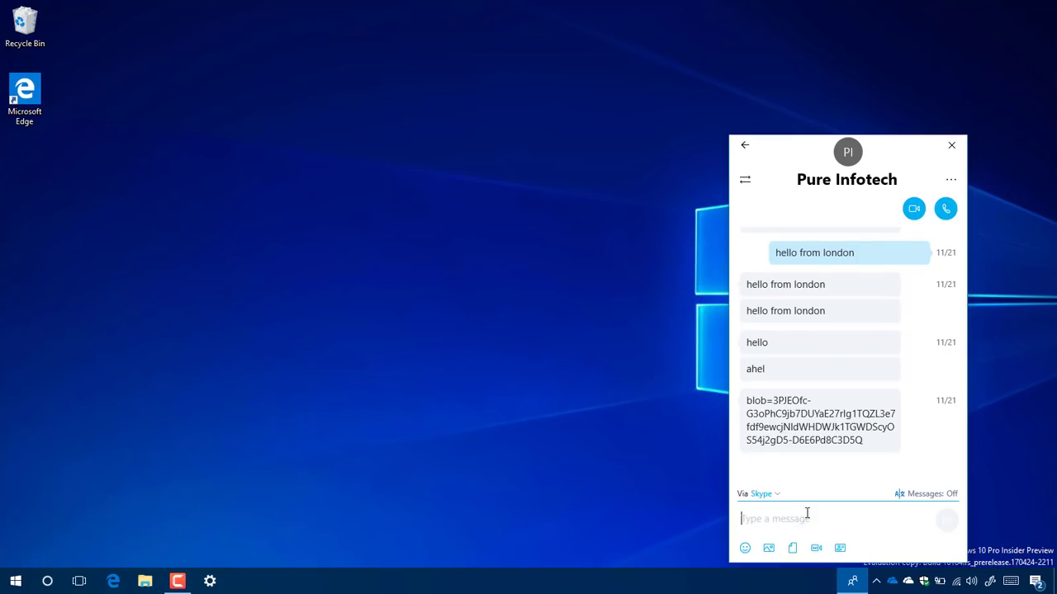
{"action": "left_click", "coordinate": [745, 183]}
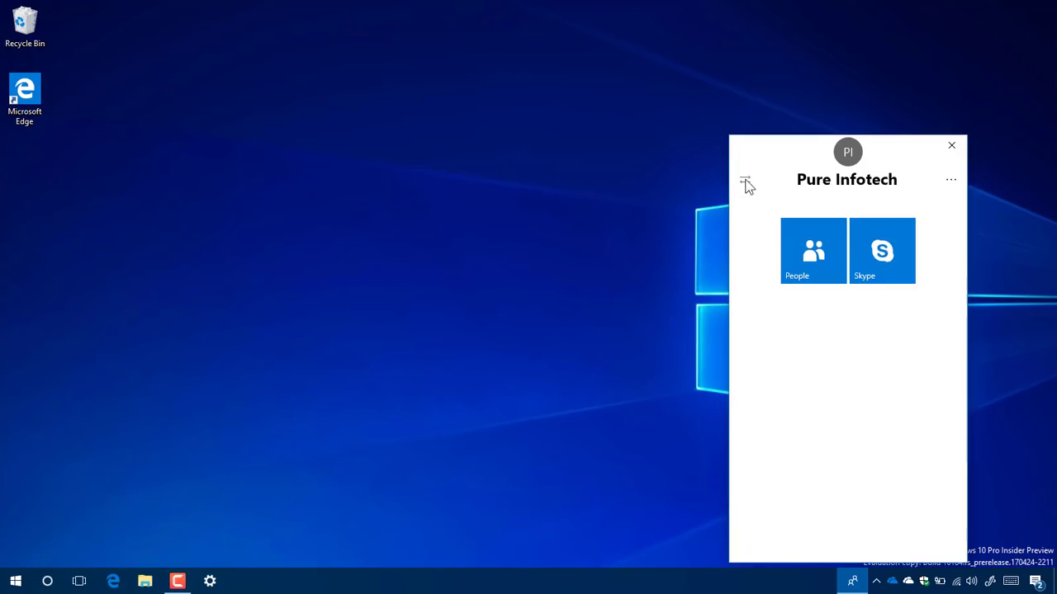
{"action": "left_click", "coordinate": [807, 256]}
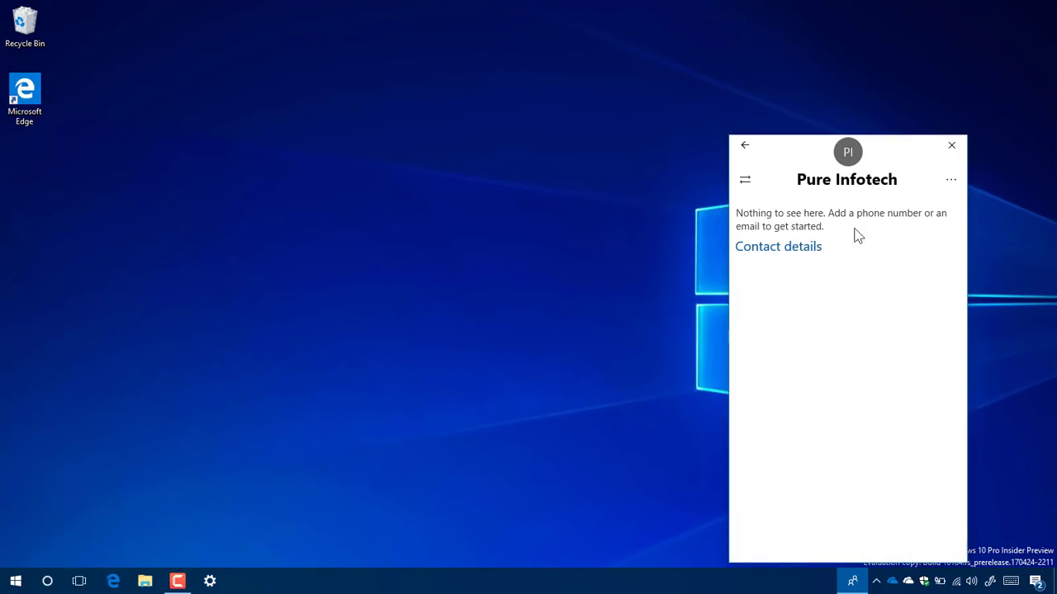
{"action": "left_click", "coordinate": [952, 179]}
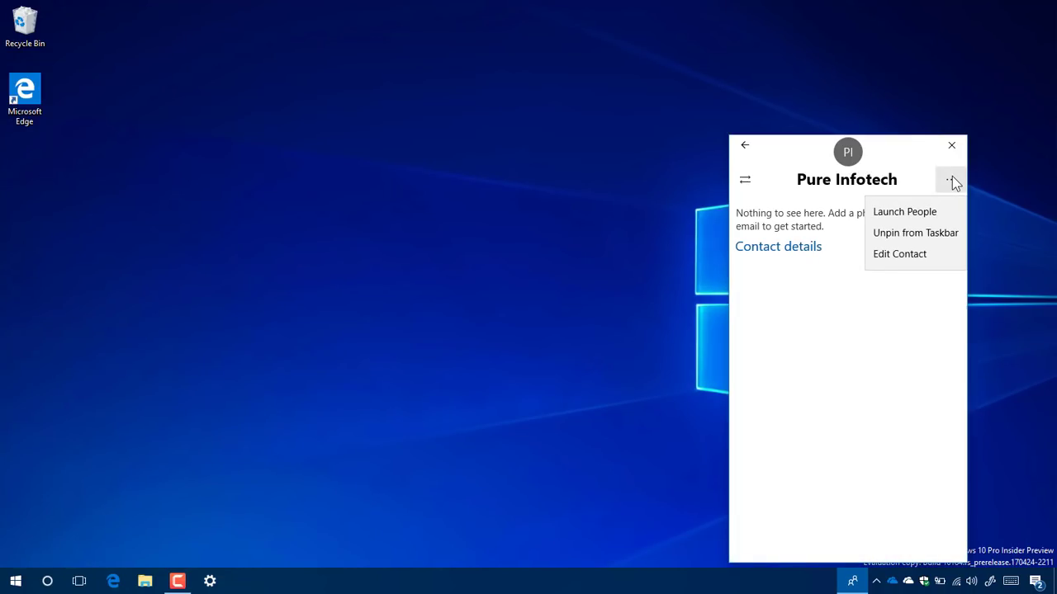
{"action": "left_click", "coordinate": [744, 146]}
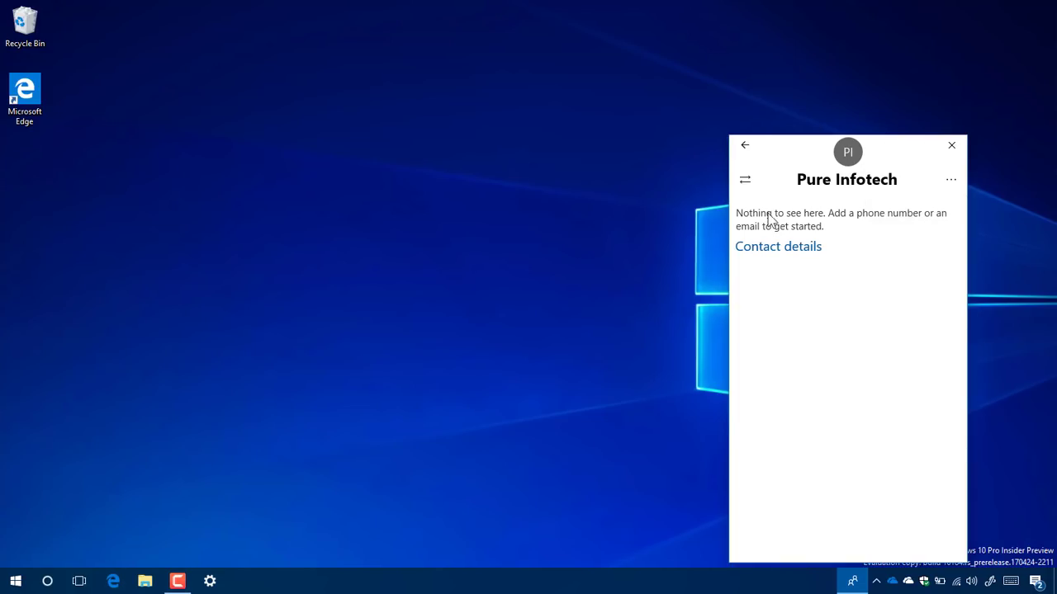
{"action": "left_click", "coordinate": [746, 148]}
{"action": "left_click", "coordinate": [807, 228]}
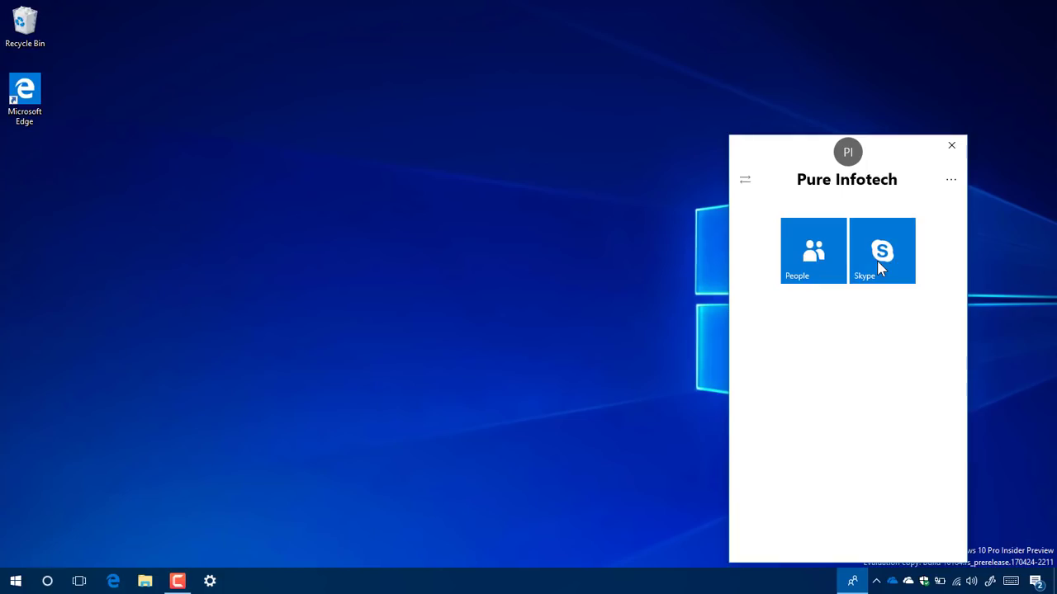
{"action": "left_click", "coordinate": [879, 266]}
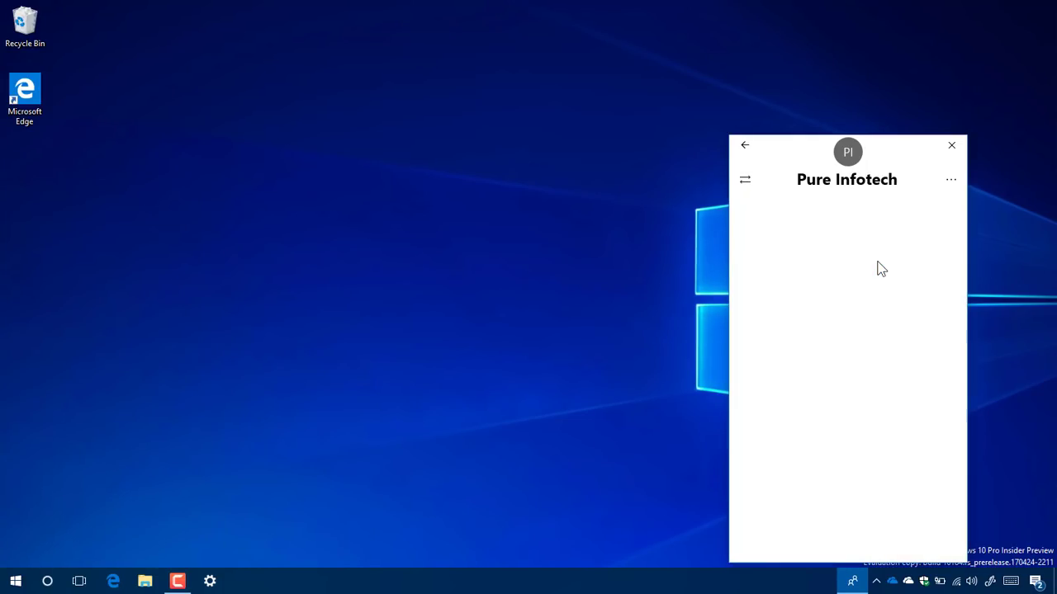
Step: Check the Skype chat's extra options, go back to Pure Infotech's app choices, and pick Skype
{"action": "left_click", "coordinate": [951, 183]}
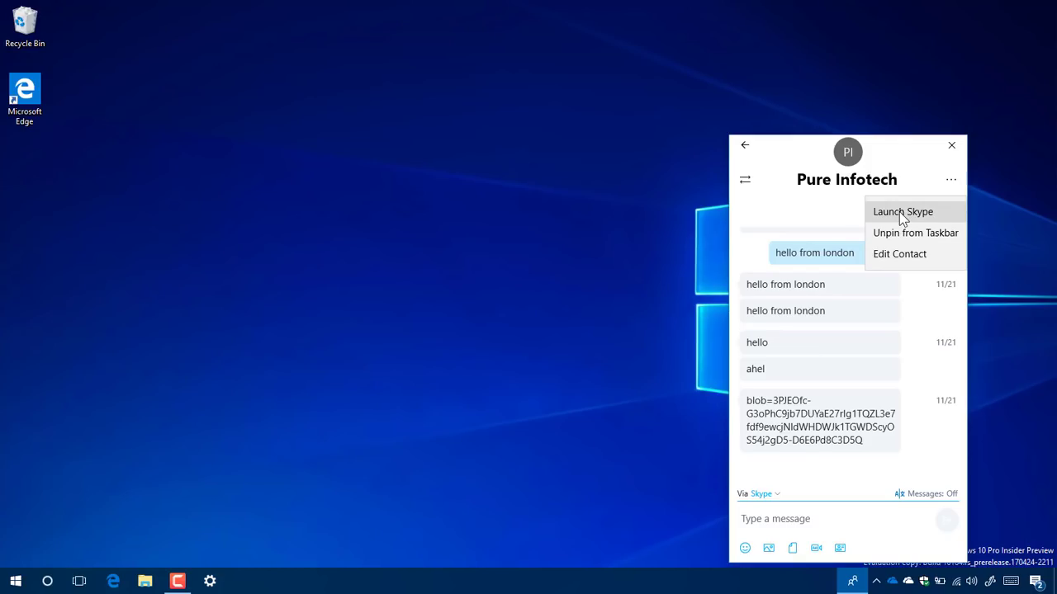
{"action": "left_click", "coordinate": [834, 189]}
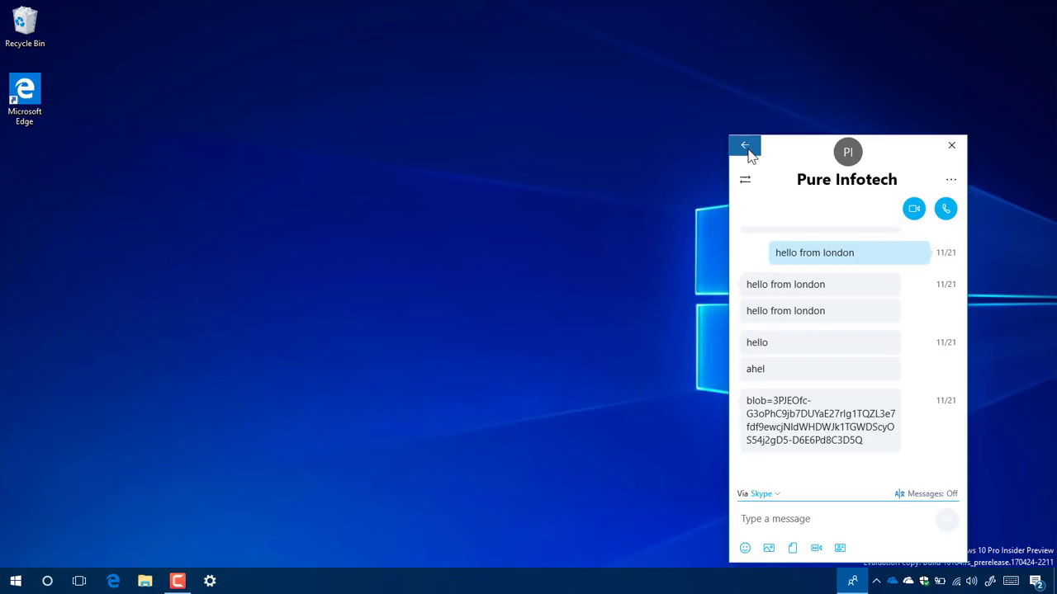
{"action": "left_click", "coordinate": [746, 149]}
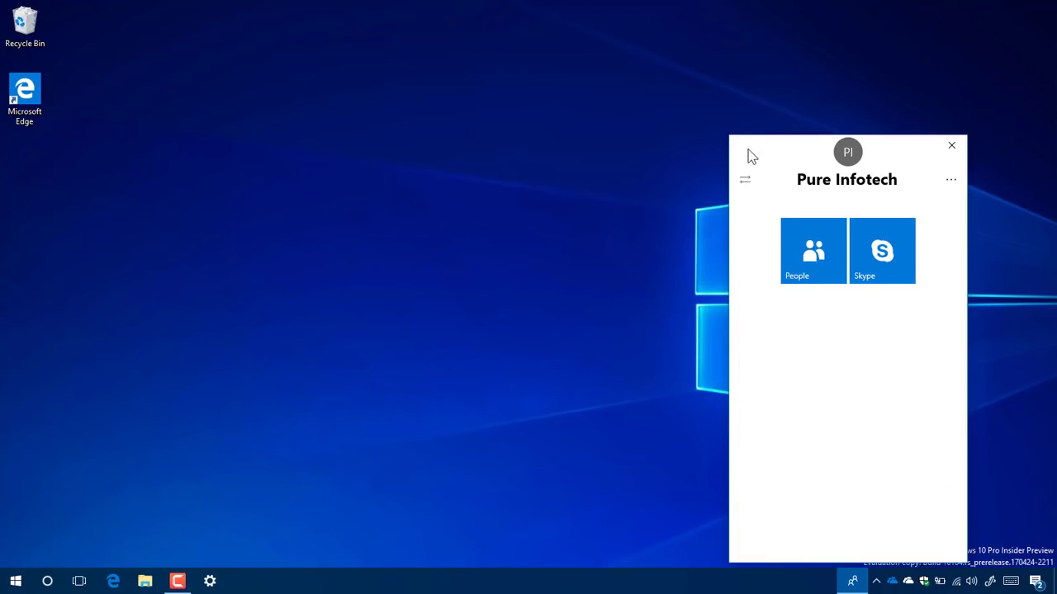
{"action": "left_click", "coordinate": [880, 251]}
Step: Close the Pure Infotech contact panel, then open and close the People panel from the taskbar
{"action": "left_click", "coordinate": [956, 180]}
{"action": "left_click", "coordinate": [956, 181]}
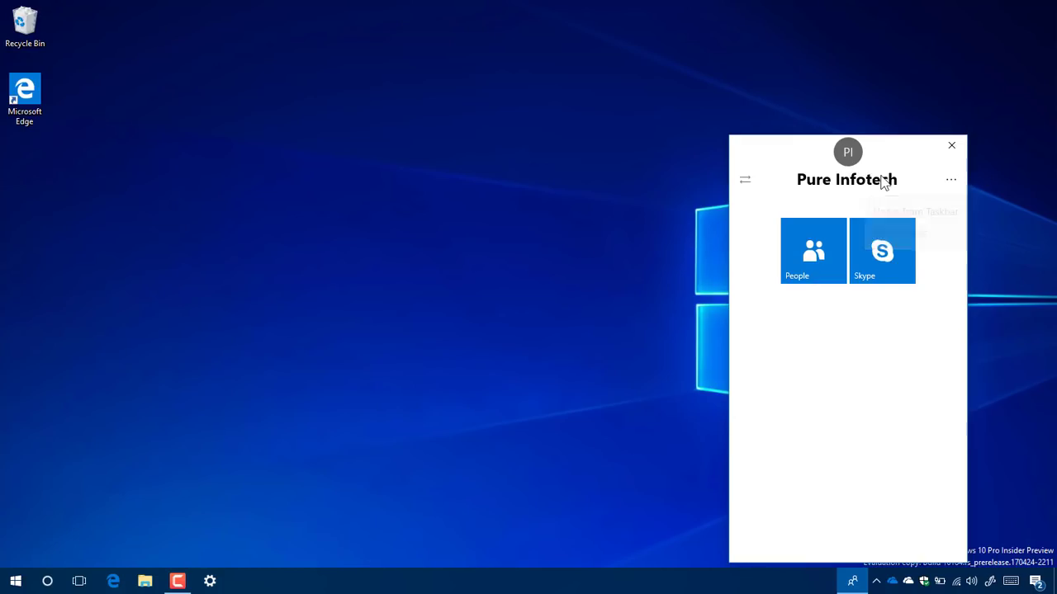
{"action": "left_click", "coordinate": [951, 146]}
{"action": "left_click", "coordinate": [852, 581]}
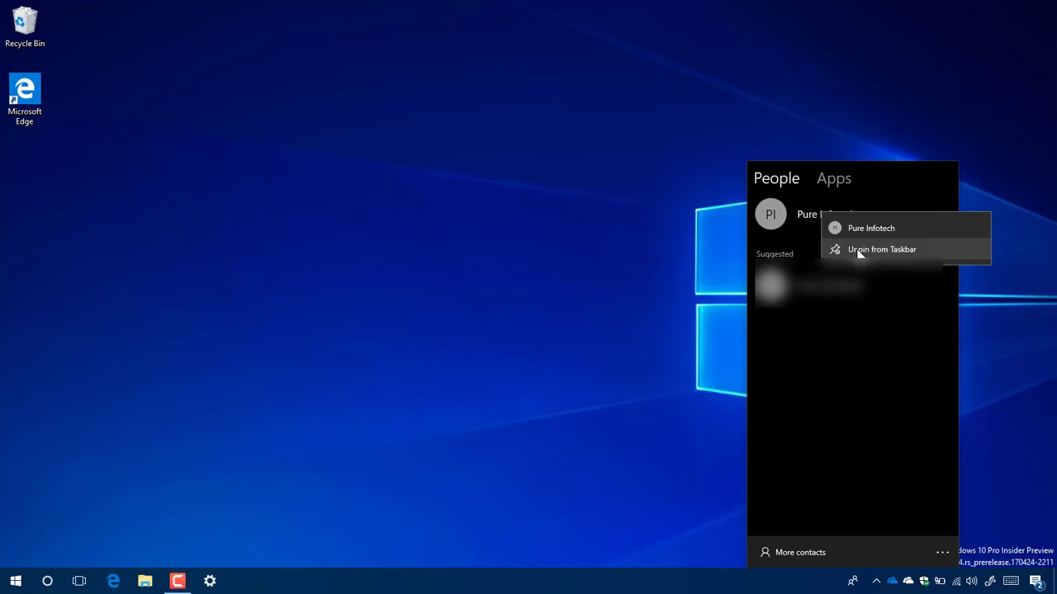
{"action": "left_click", "coordinate": [852, 583]}
Step: Reopen People's suggested contacts, view its options and connected Apps, then close it
{"action": "left_click", "coordinate": [853, 584]}
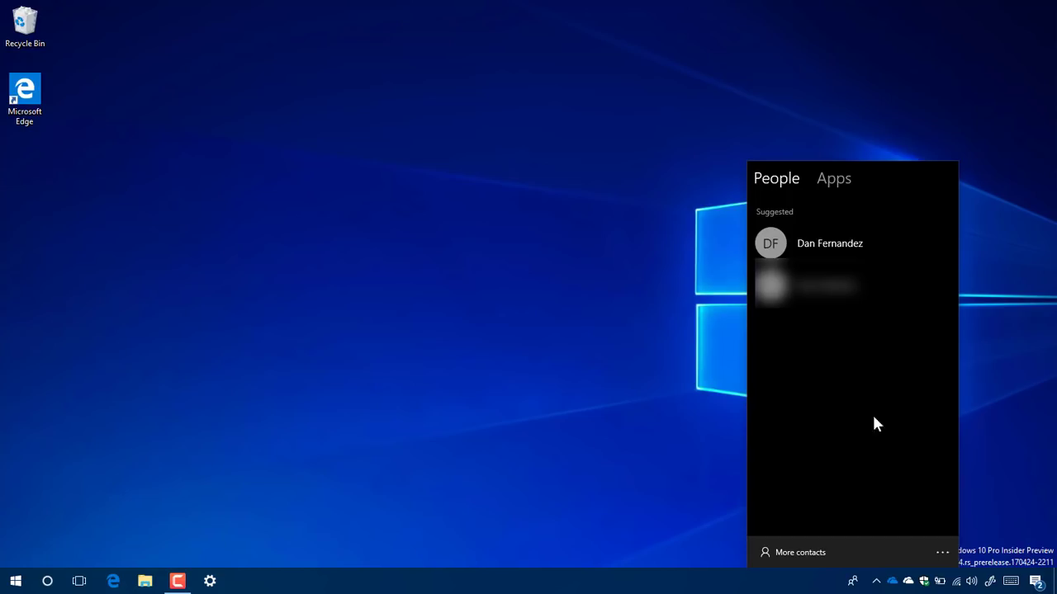
{"action": "left_click", "coordinate": [938, 551]}
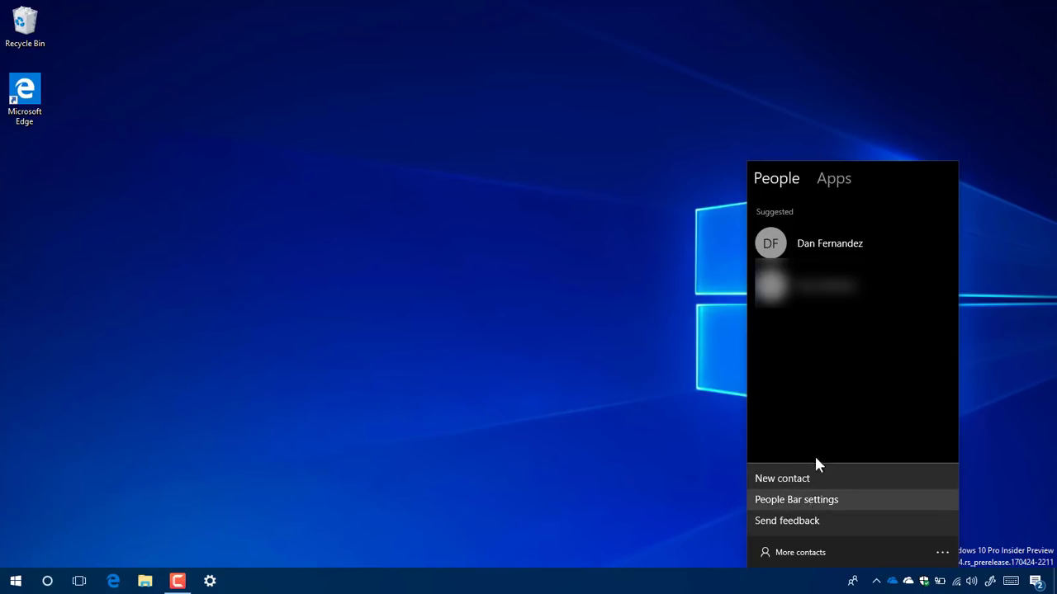
{"action": "left_click", "coordinate": [840, 401]}
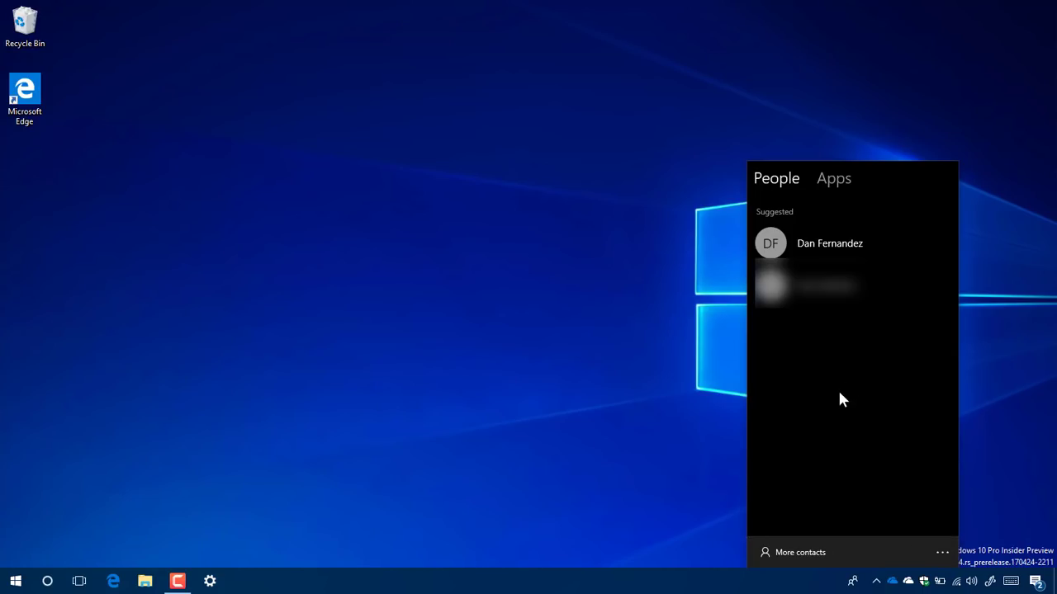
{"action": "left_click", "coordinate": [833, 179]}
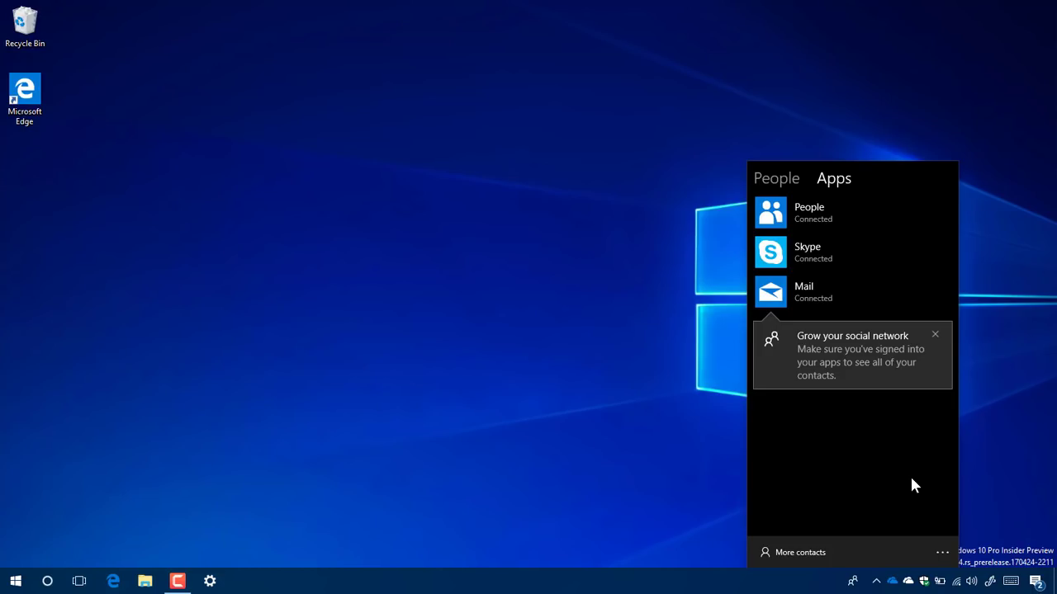
{"action": "left_click", "coordinate": [981, 419]}
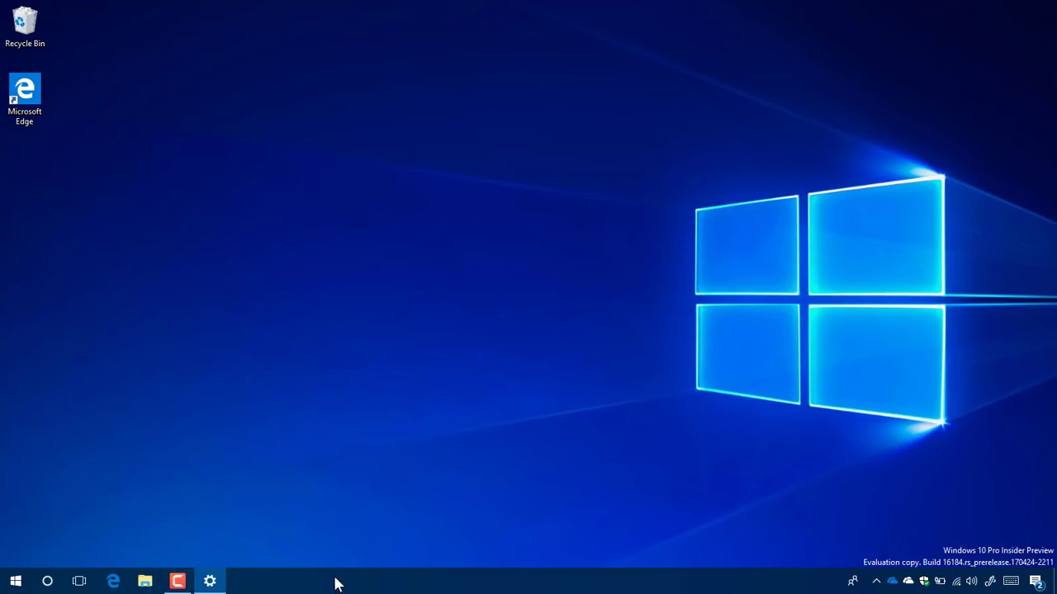
Step: Restart the Windows Explorer process from Task Manager's Processes list
{"action": "right_click", "coordinate": [411, 445]}
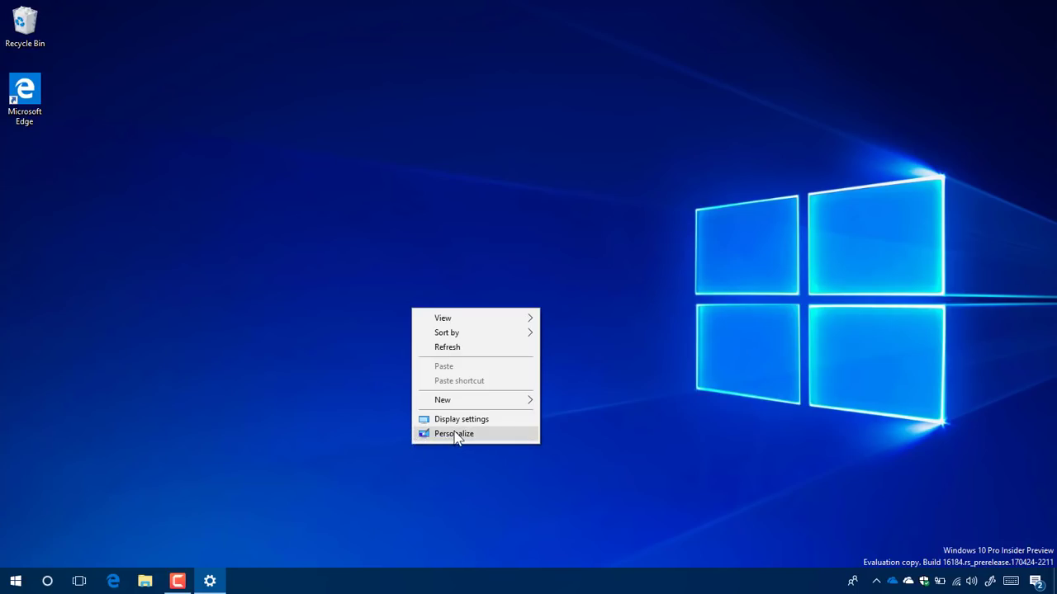
{"action": "left_click", "coordinate": [456, 434]}
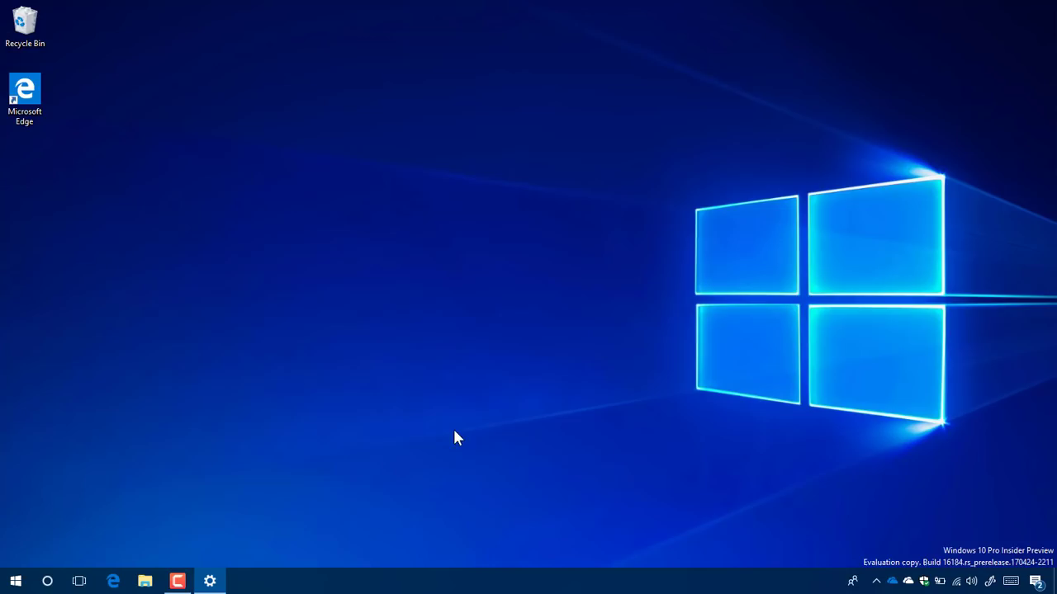
{"action": "key", "text": "ctrl+shift+Escape"}
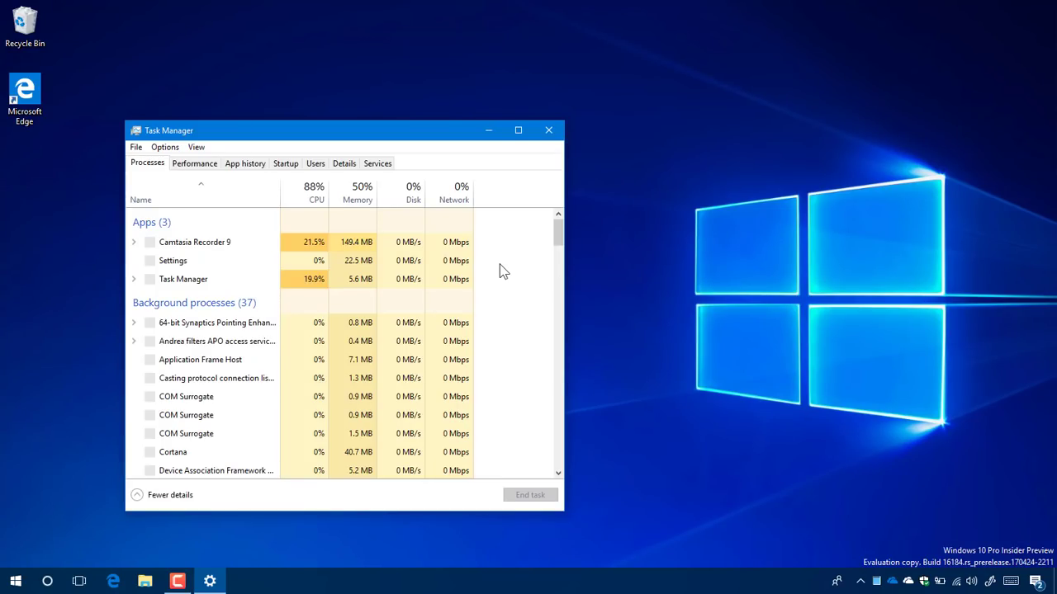
{"action": "left_click_drag", "start_coordinate": [560, 236], "coordinate": [542, 464]}
{"action": "left_click", "coordinate": [229, 397]}
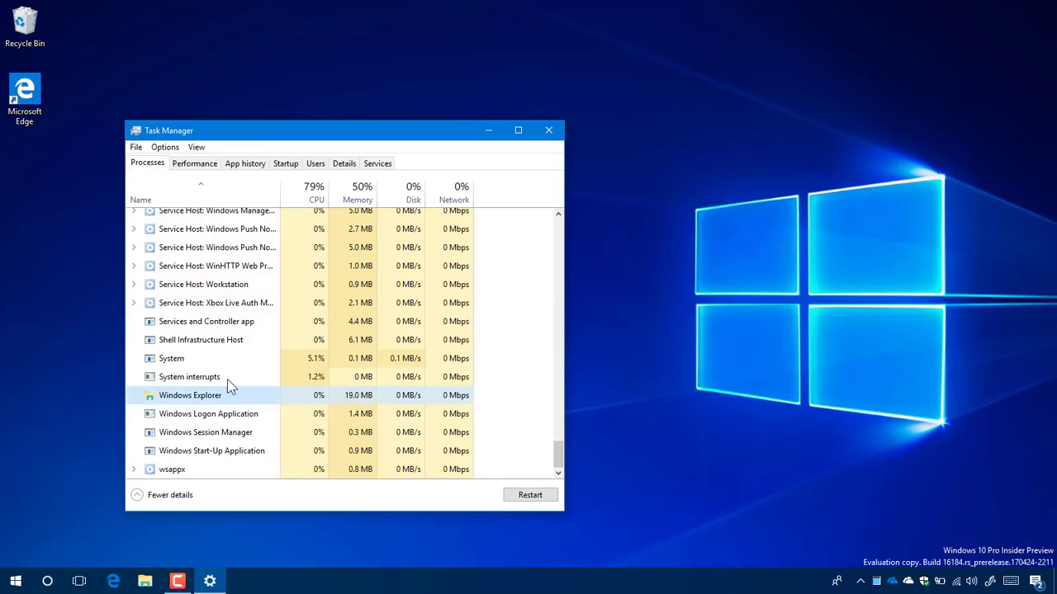
{"action": "left_click", "coordinate": [515, 497]}
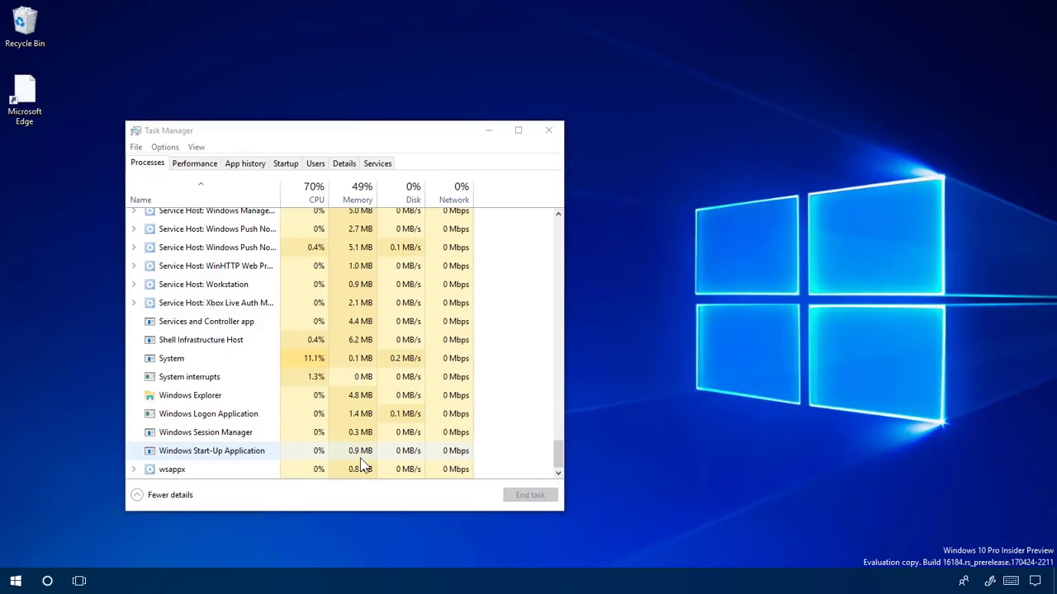
Step: Minimize Task Manager and show File Explorer's View, then Share ribbon options on Quick access
{"action": "left_click", "coordinate": [491, 130]}
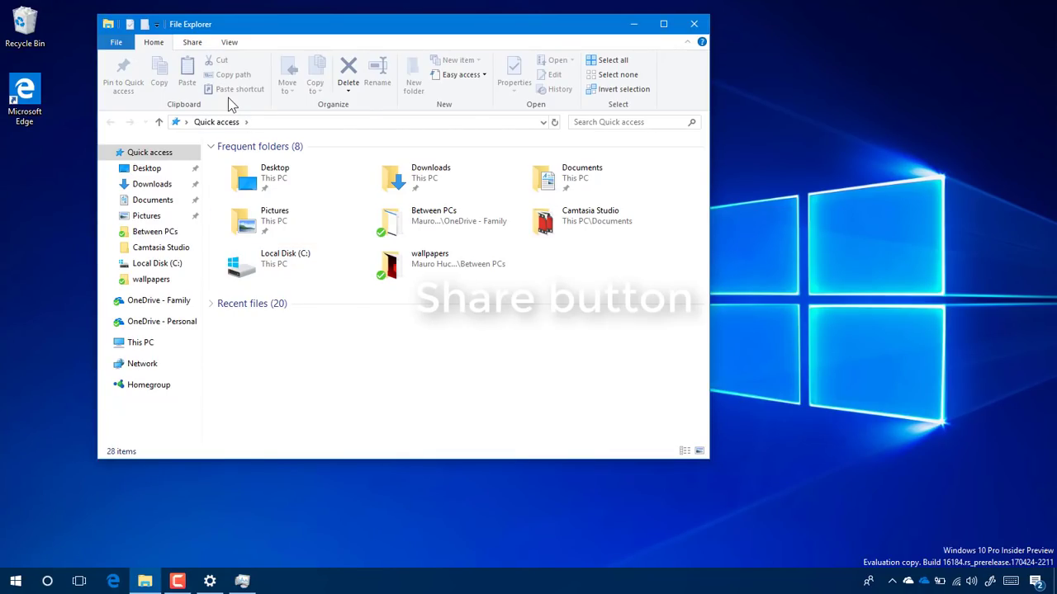
{"action": "left_click", "coordinate": [235, 45]}
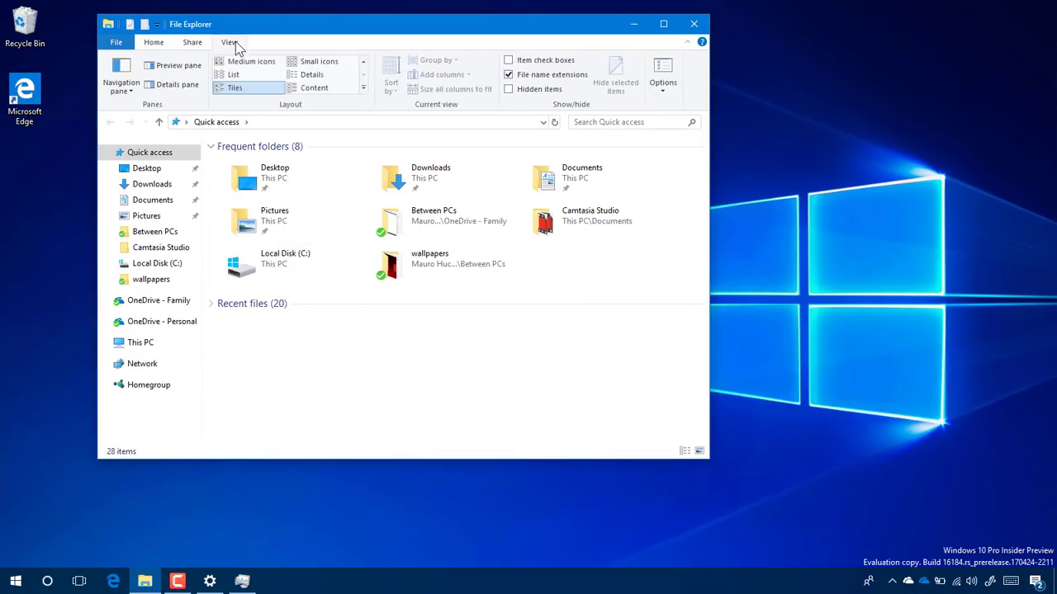
{"action": "left_click", "coordinate": [191, 50]}
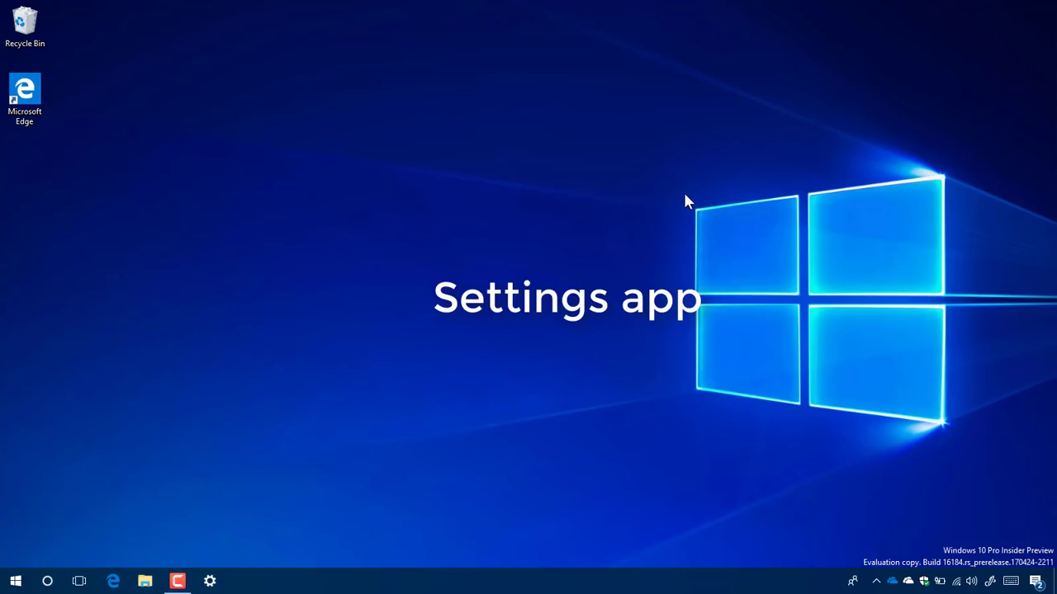
Step: Open Settings and go to Network & Internet, then the Wi-Fi page
{"action": "left_click", "coordinate": [210, 581]}
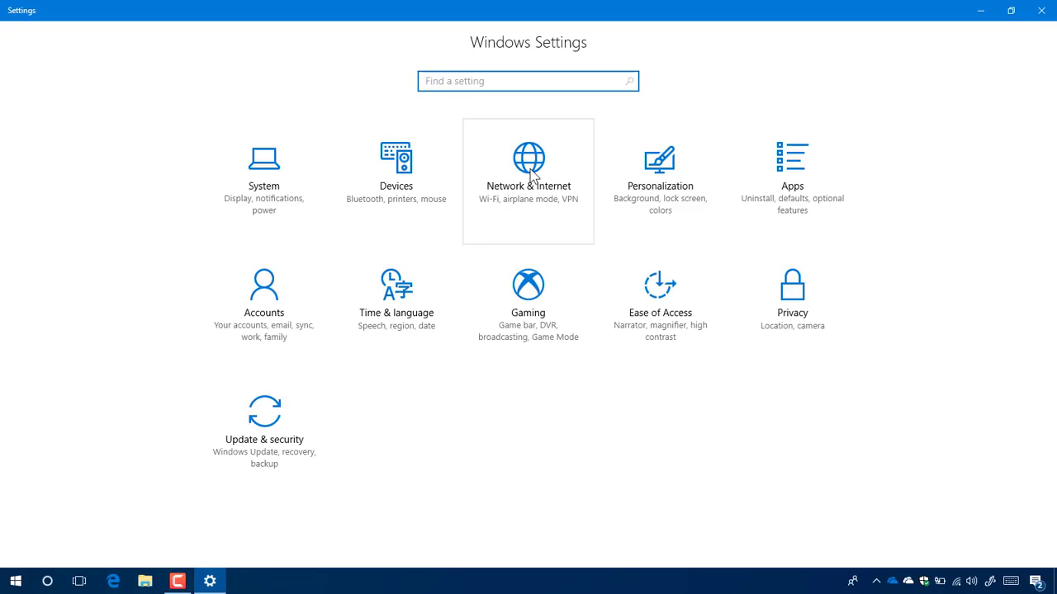
{"action": "left_click", "coordinate": [531, 174]}
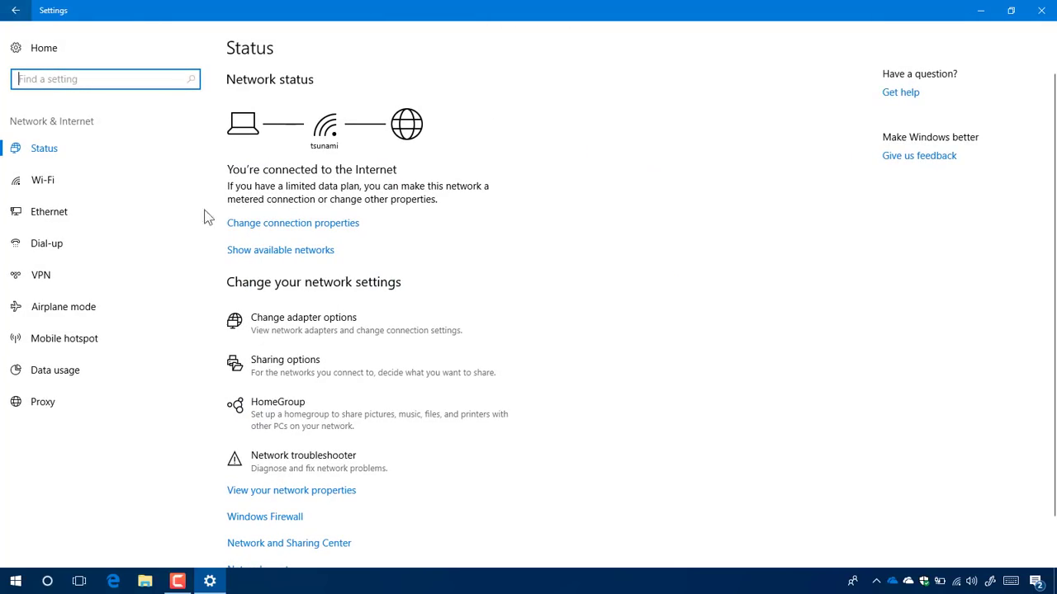
{"action": "left_click", "coordinate": [74, 193]}
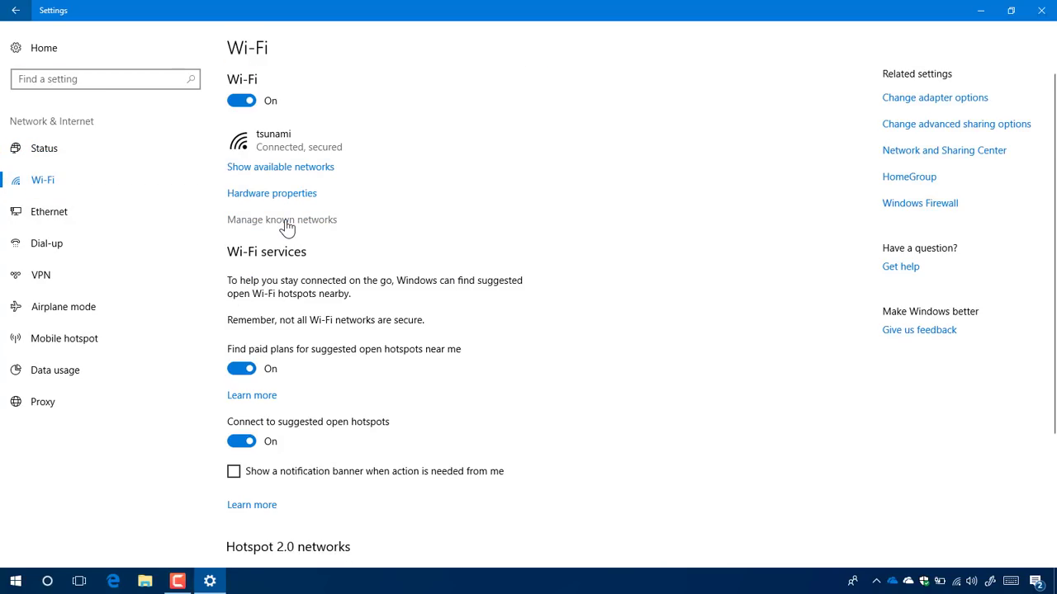
Step: Open Manage known networks and look over search, Sort by and Filter by without changing them
{"action": "left_click", "coordinate": [286, 223]}
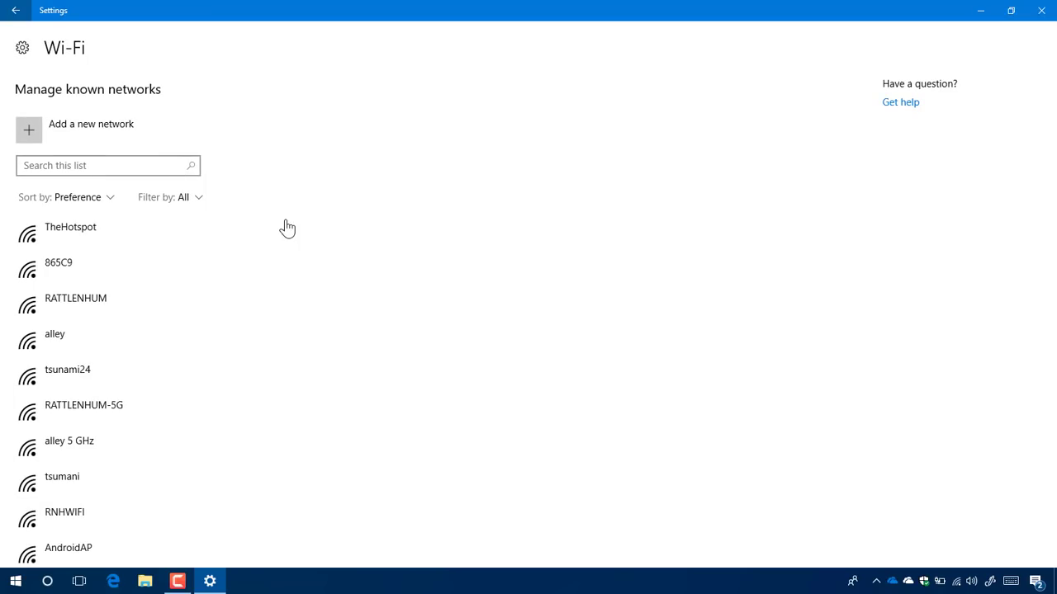
{"action": "left_click", "coordinate": [61, 165]}
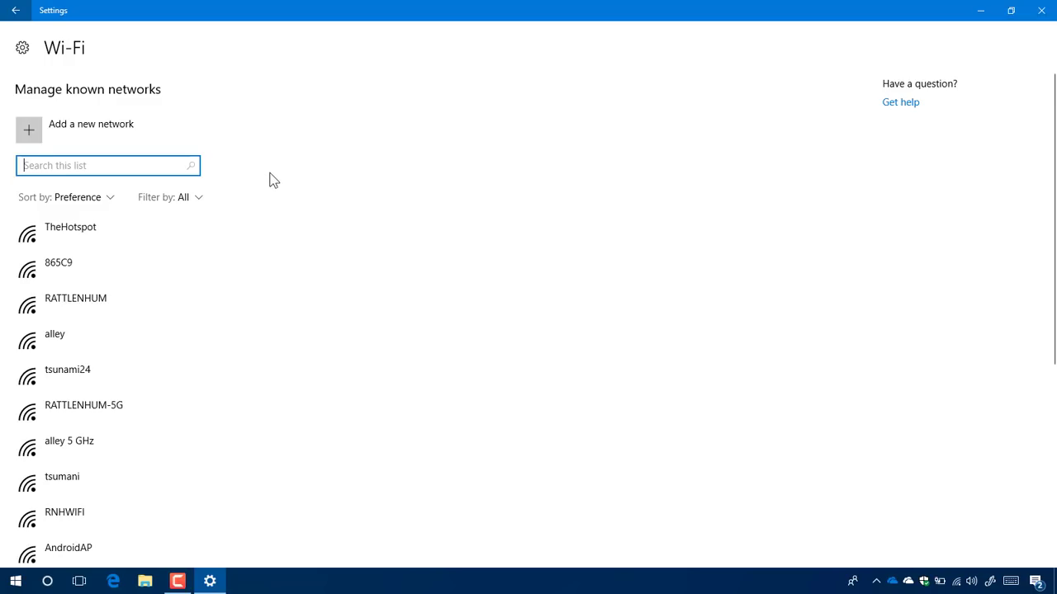
{"action": "left_click", "coordinate": [99, 201]}
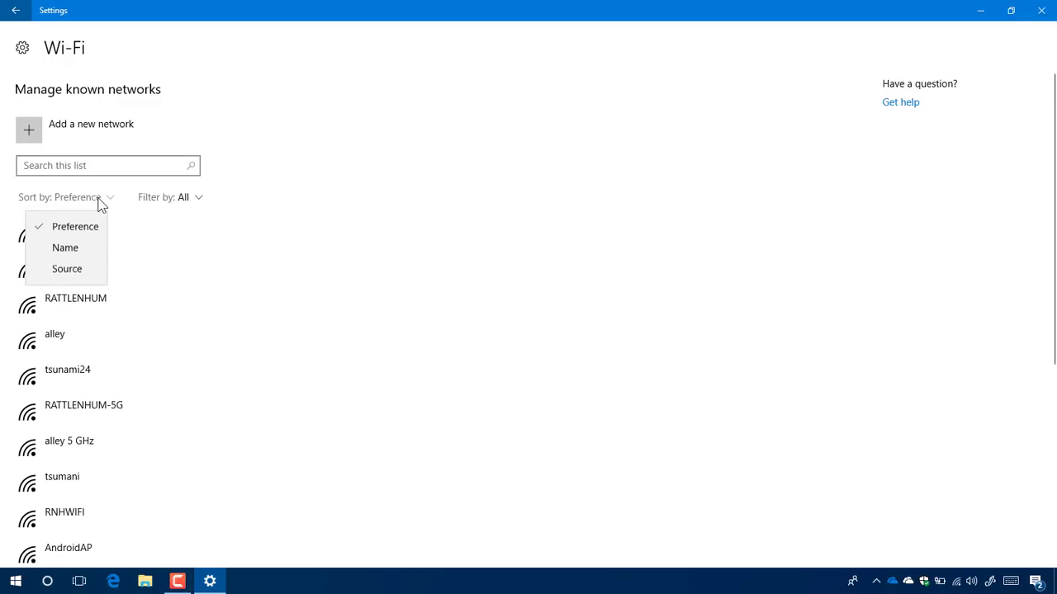
{"action": "left_click", "coordinate": [204, 198]}
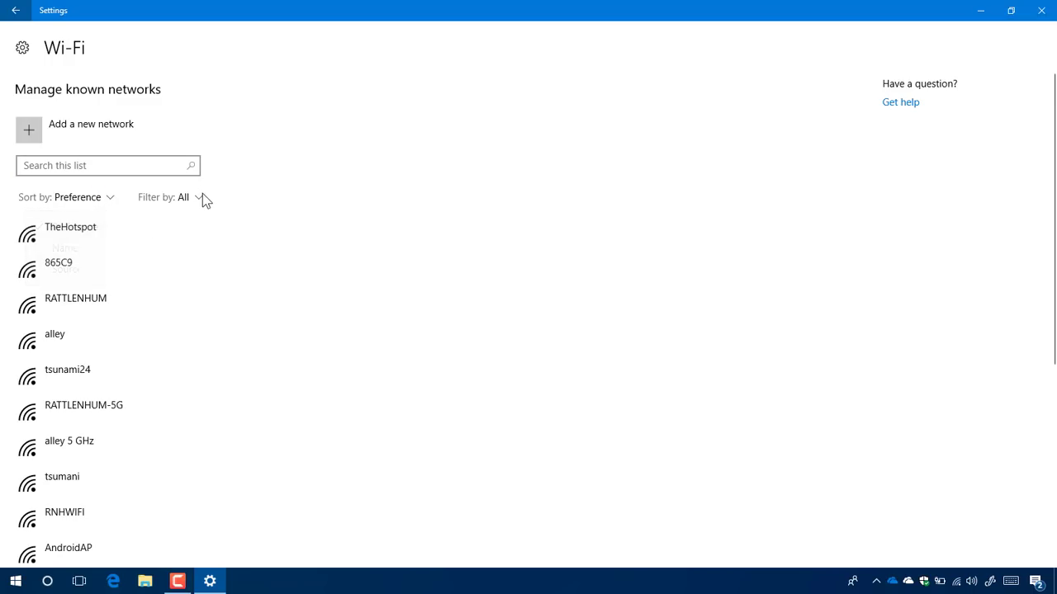
{"action": "left_click", "coordinate": [198, 198]}
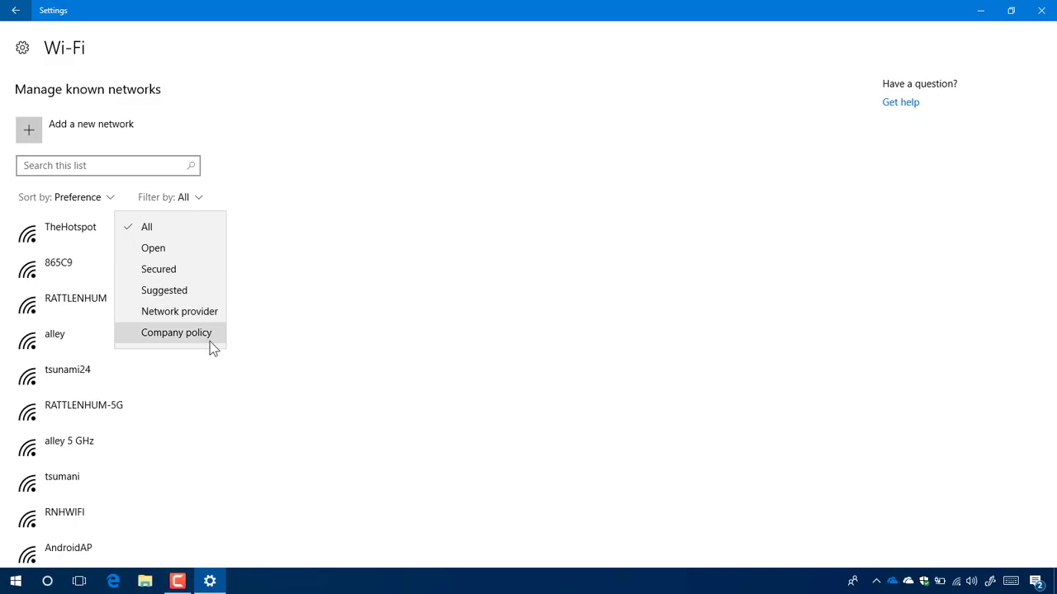
{"action": "left_click", "coordinate": [443, 217]}
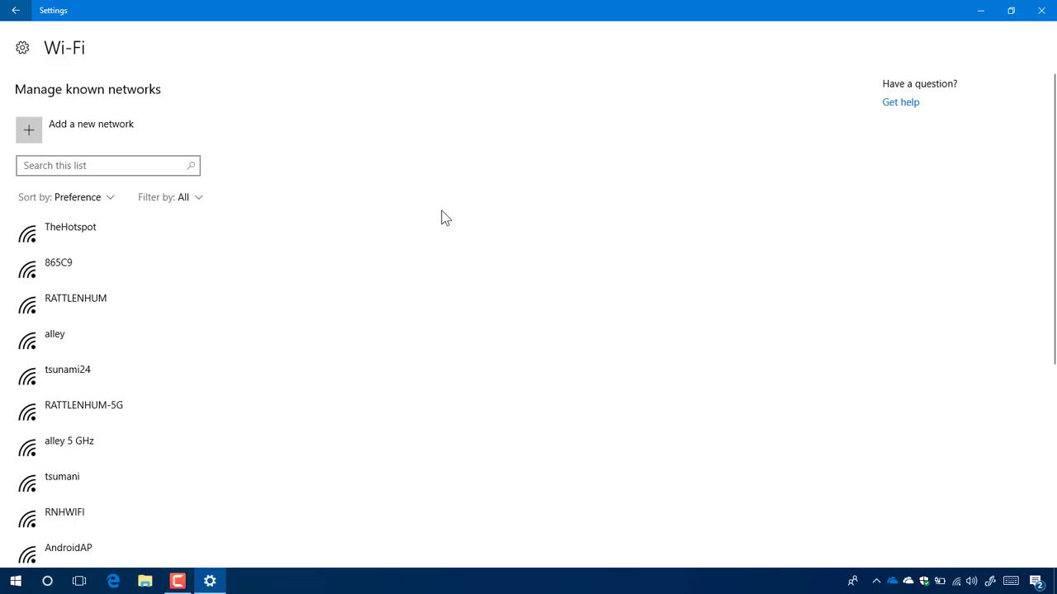
Step: From Settings home, open Personalization, look at Themes, then open the Start page
{"action": "left_click", "coordinate": [16, 10]}
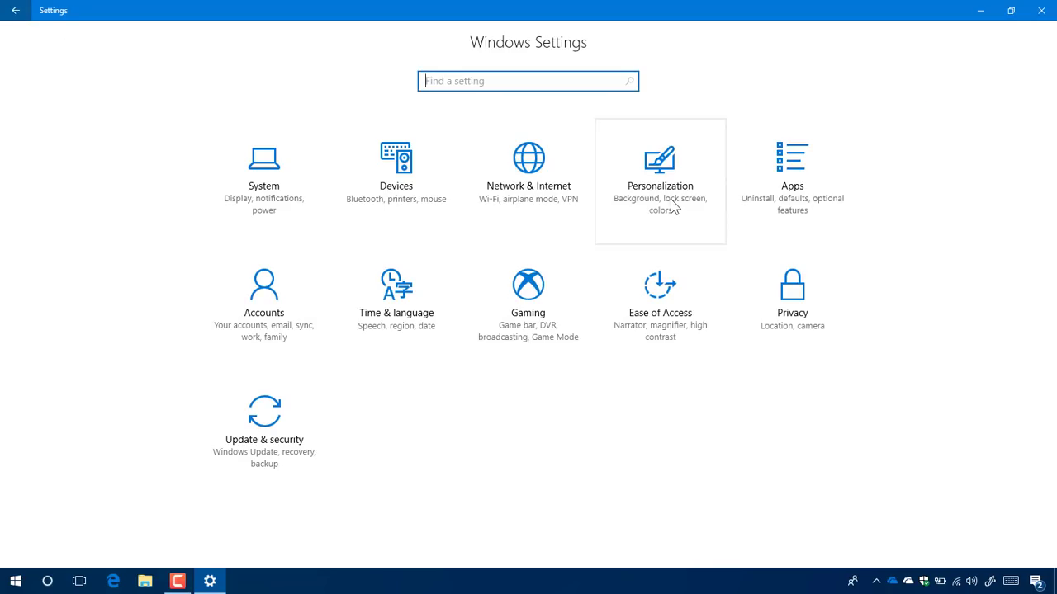
{"action": "left_click", "coordinate": [672, 206]}
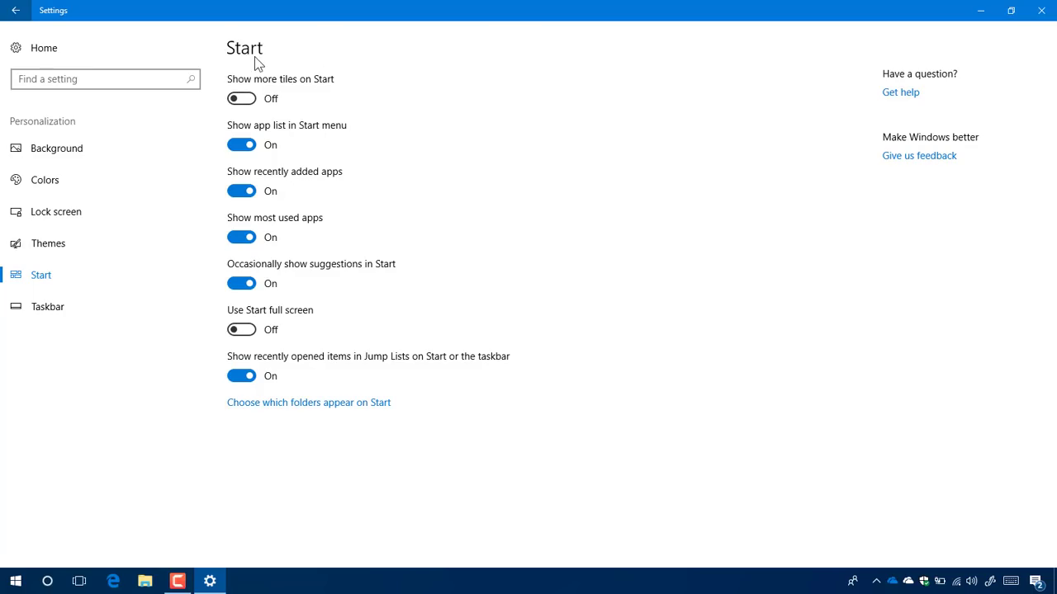
{"action": "left_click", "coordinate": [99, 240]}
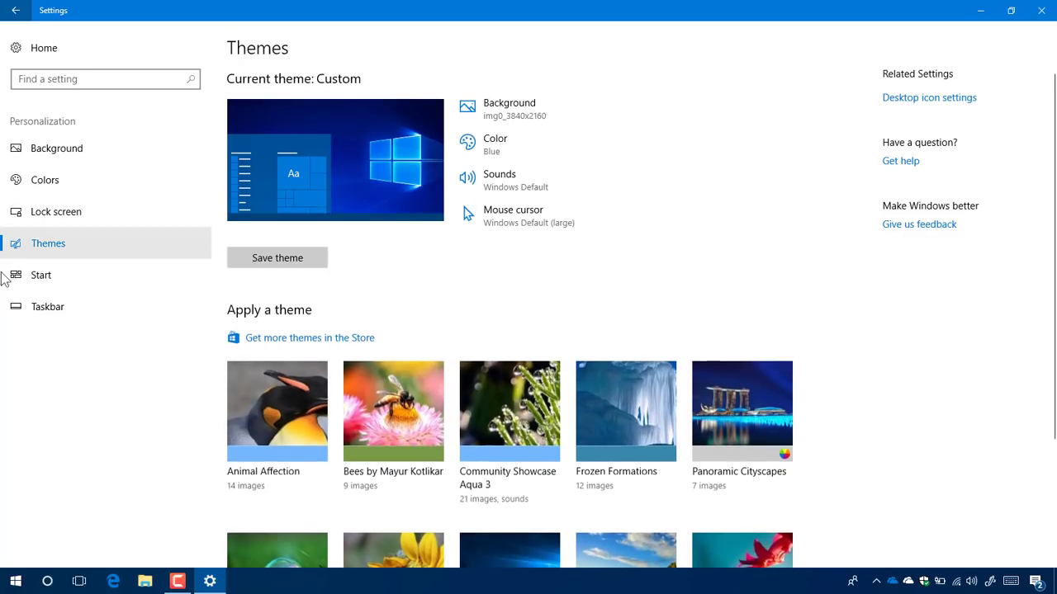
{"action": "left_click", "coordinate": [53, 286]}
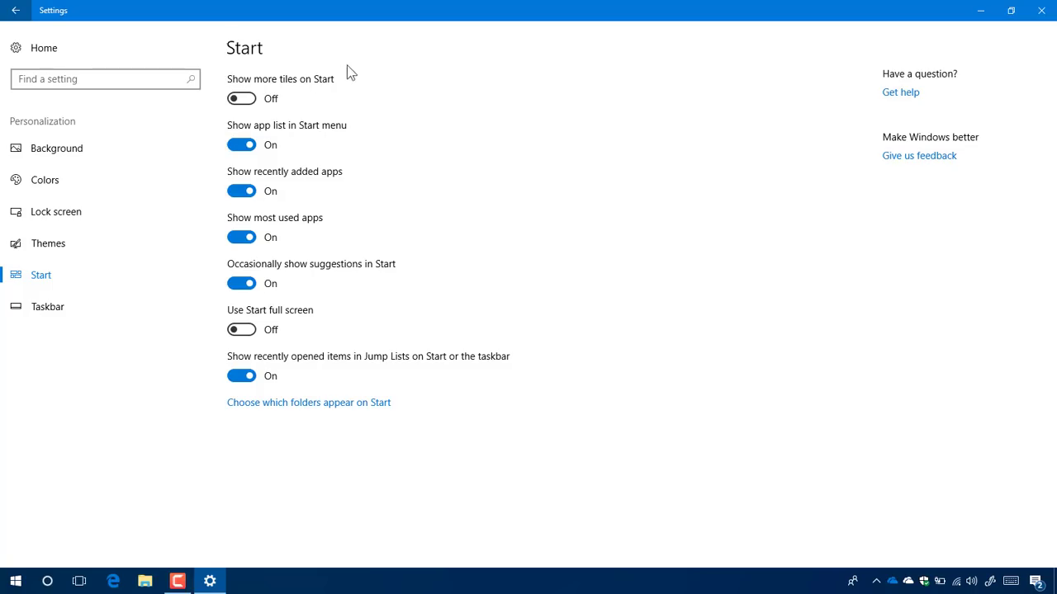
Step: Open the Taskbar settings and scroll down to the People section
{"action": "left_click", "coordinate": [91, 308]}
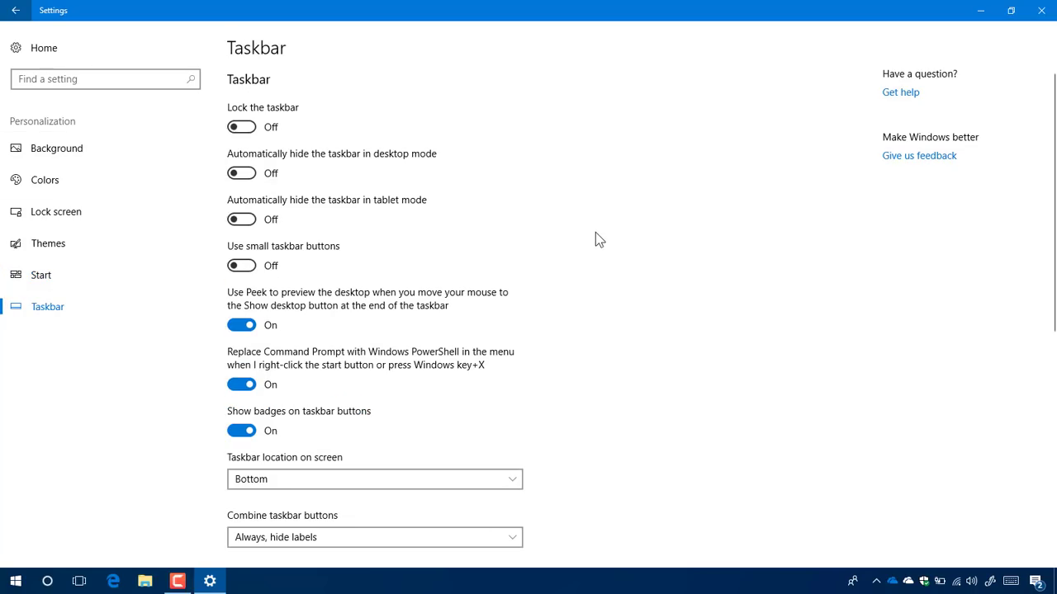
{"action": "scroll", "coordinate": [618, 211], "scroll_direction": "down", "scroll_amount": 5}
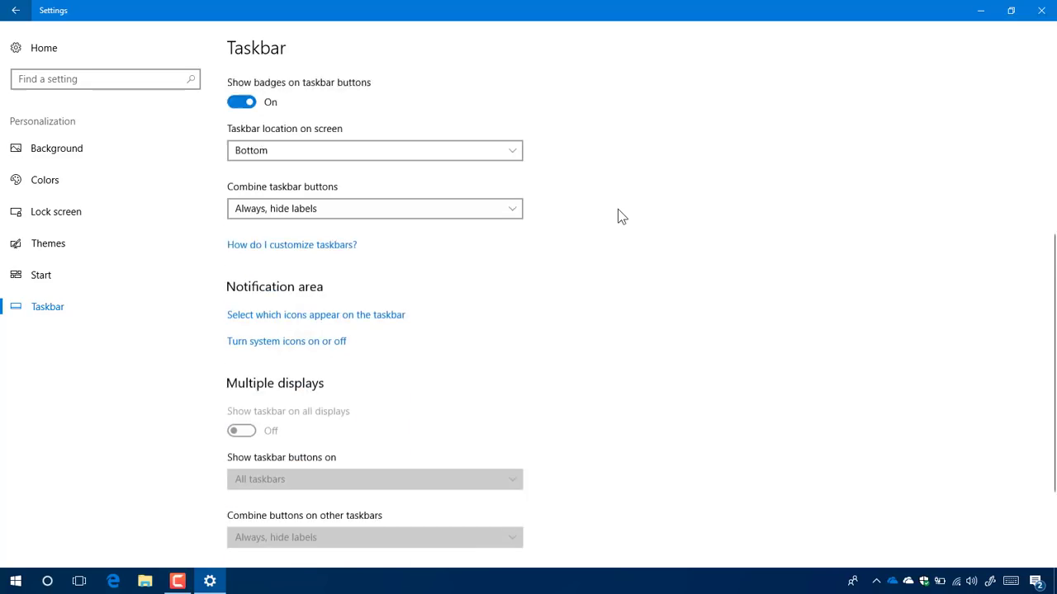
{"action": "scroll", "coordinate": [617, 209], "scroll_direction": "down", "scroll_amount": 1}
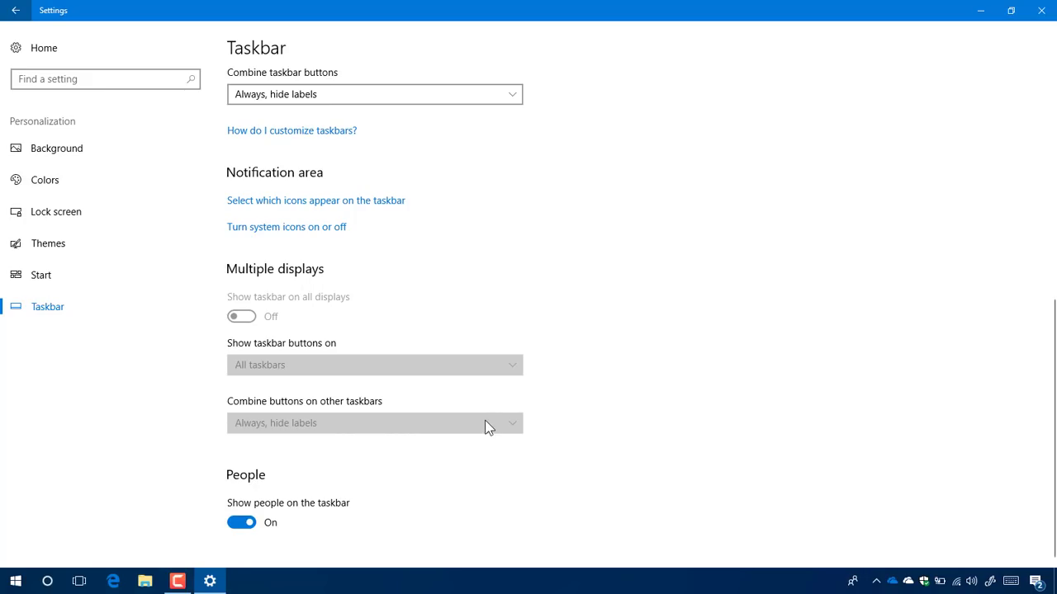
Step: Toggle the People toolbar from the taskbar's right-click Toolbars menu, then return to Settings
{"action": "left_click", "coordinate": [735, 584]}
{"action": "right_click", "coordinate": [735, 585]}
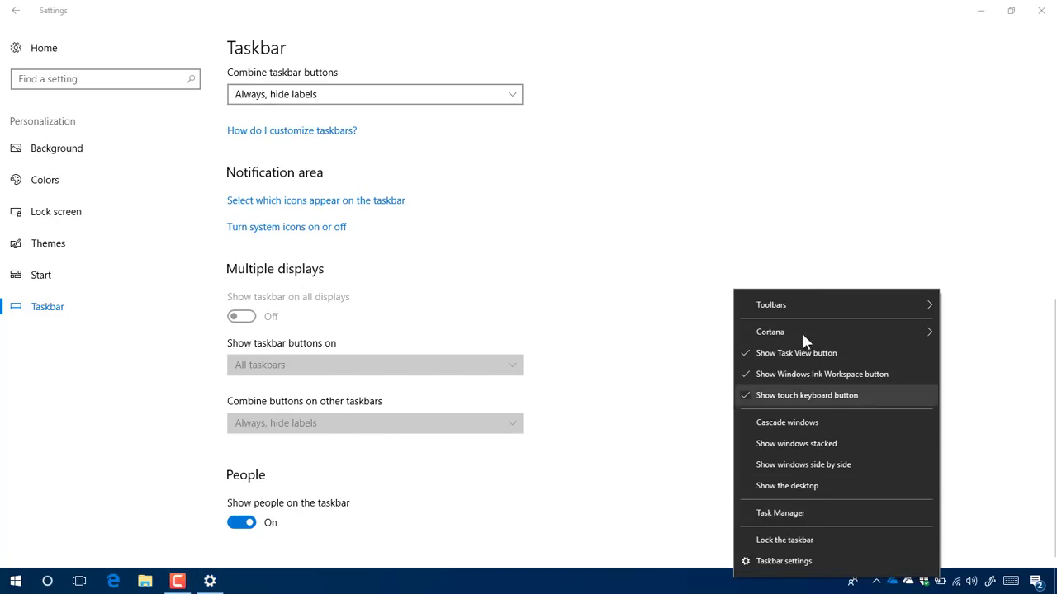
{"action": "mouse_move", "coordinate": [797, 311]}
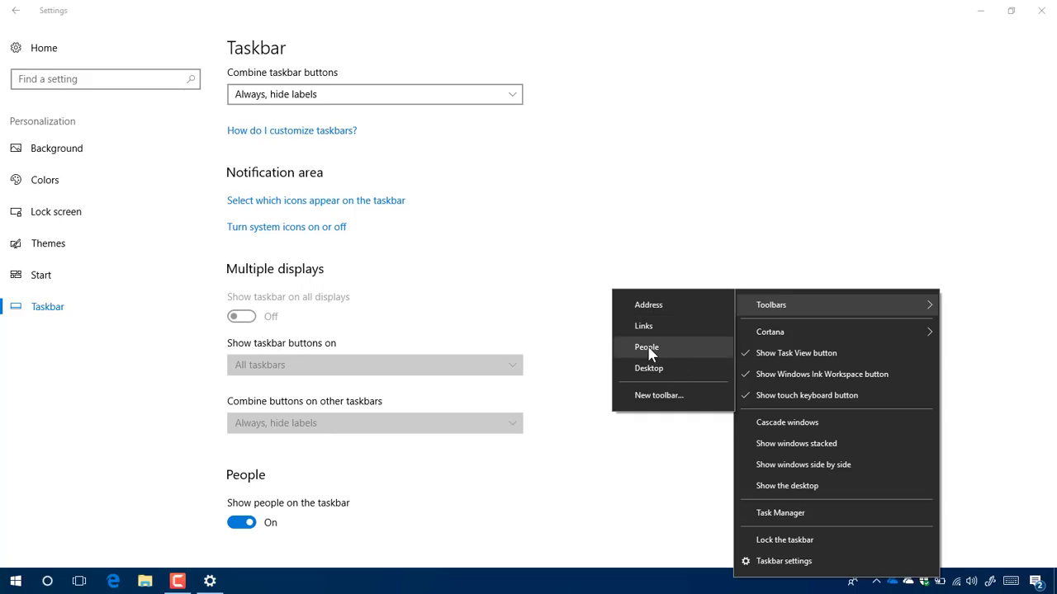
{"action": "left_click", "coordinate": [792, 590]}
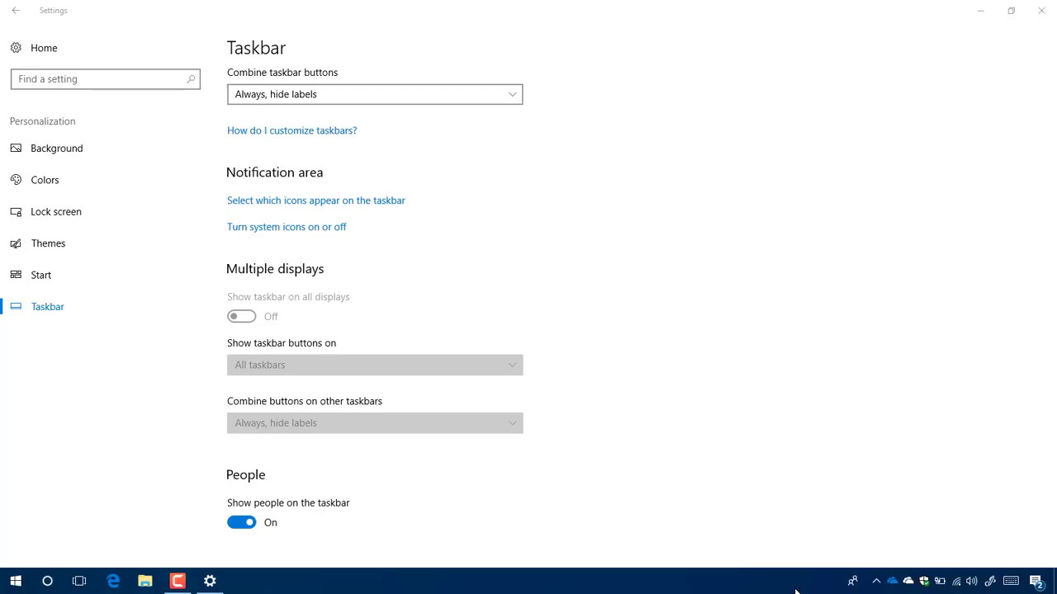
{"action": "right_click", "coordinate": [795, 591]}
{"action": "mouse_move", "coordinate": [864, 316]}
{"action": "left_click", "coordinate": [709, 379]}
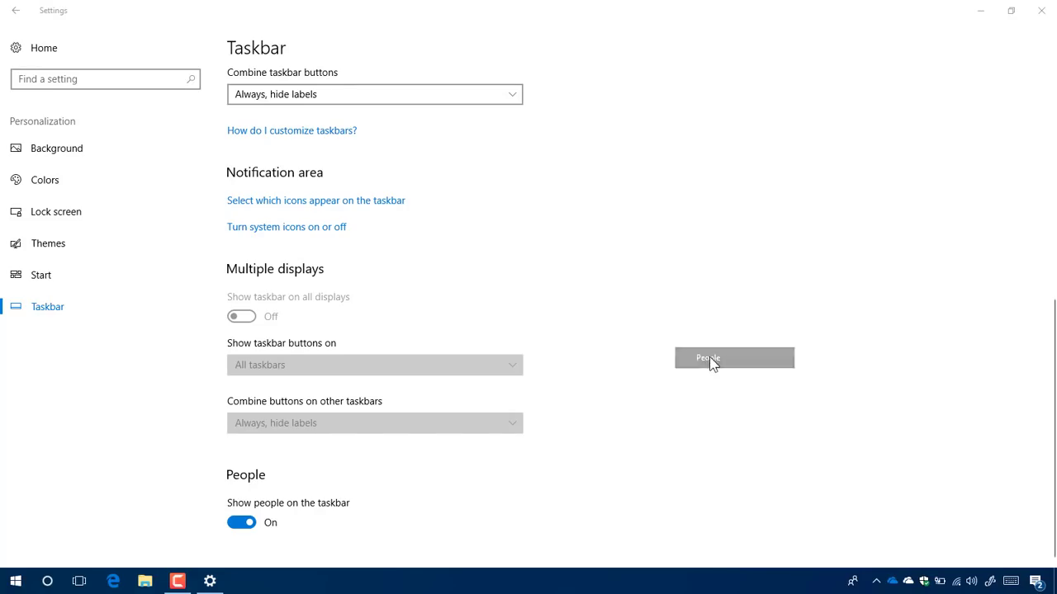
{"action": "right_click", "coordinate": [809, 588]}
{"action": "mouse_move", "coordinate": [859, 319]}
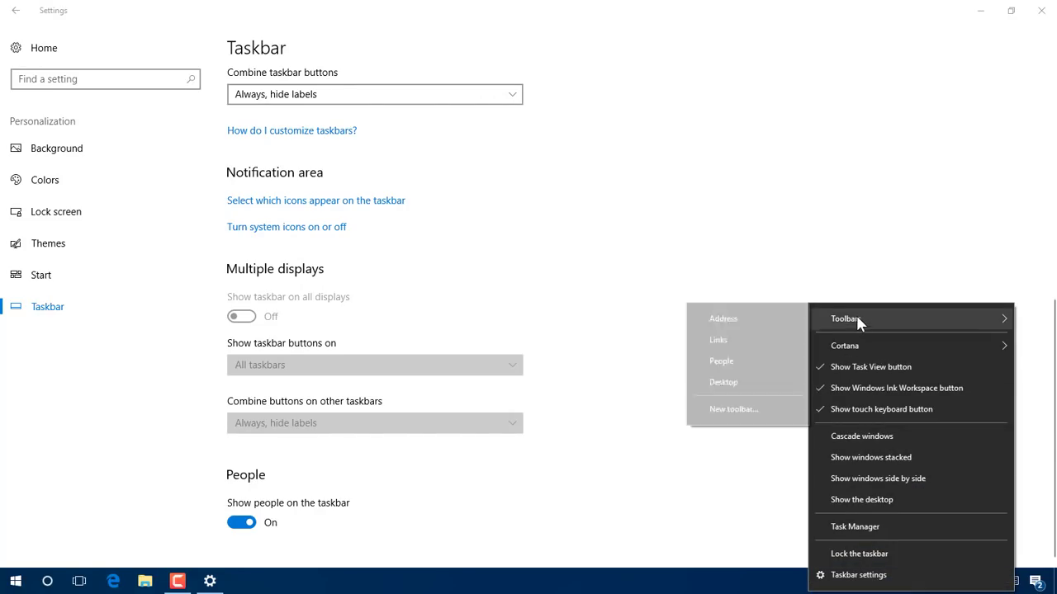
{"action": "left_click", "coordinate": [746, 360]}
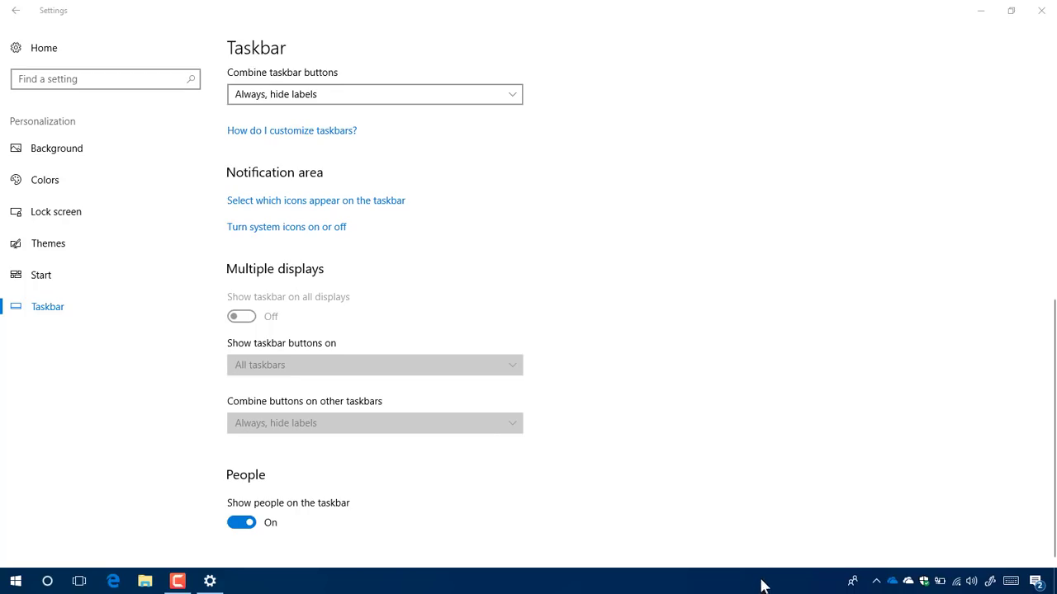
{"action": "left_click", "coordinate": [768, 314]}
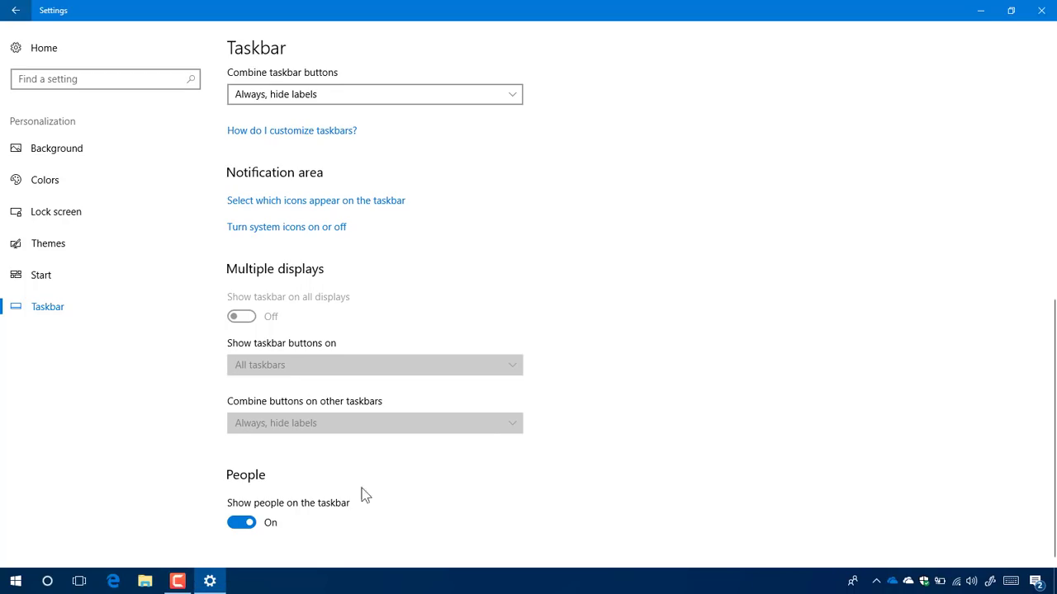
Step: Flip 'Show people on the taskbar' off and on repeatedly, leaving it on
{"action": "left_click", "coordinate": [246, 525]}
{"action": "left_click", "coordinate": [245, 525]}
{"action": "left_click", "coordinate": [244, 525]}
{"action": "left_click", "coordinate": [245, 525]}
{"action": "left_click", "coordinate": [245, 525]}
Step: Go from Settings home to Ease of Access and open the Magnifier page
{"action": "key", "text": "alt+Left"}
{"action": "left_click", "coordinate": [658, 286]}
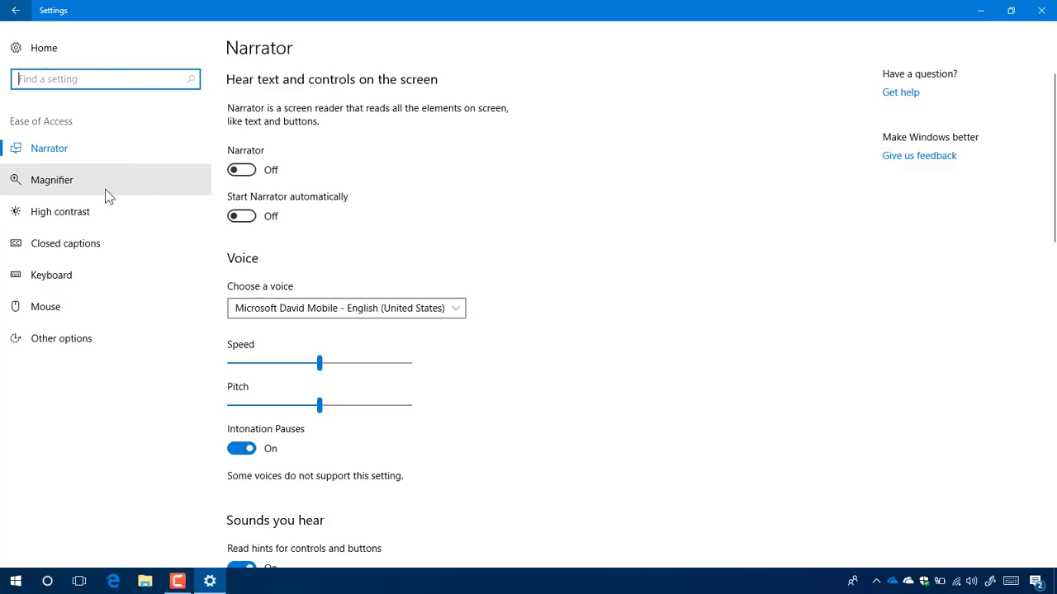
{"action": "left_click", "coordinate": [104, 187]}
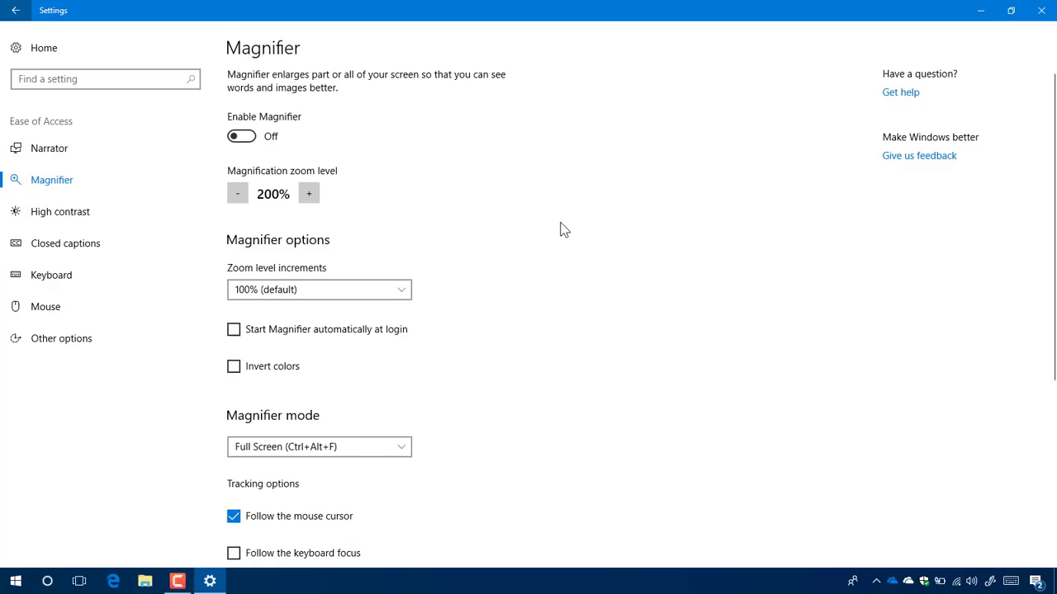
{"action": "scroll", "coordinate": [559, 230], "scroll_direction": "down", "scroll_amount": 4}
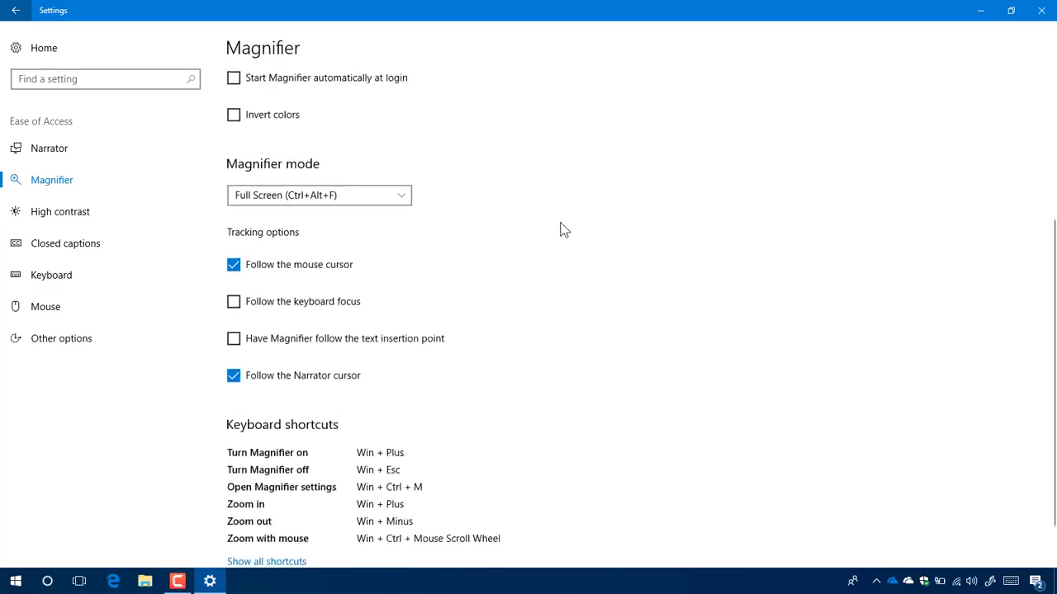
{"action": "scroll", "coordinate": [559, 229], "scroll_direction": "up", "scroll_amount": 4}
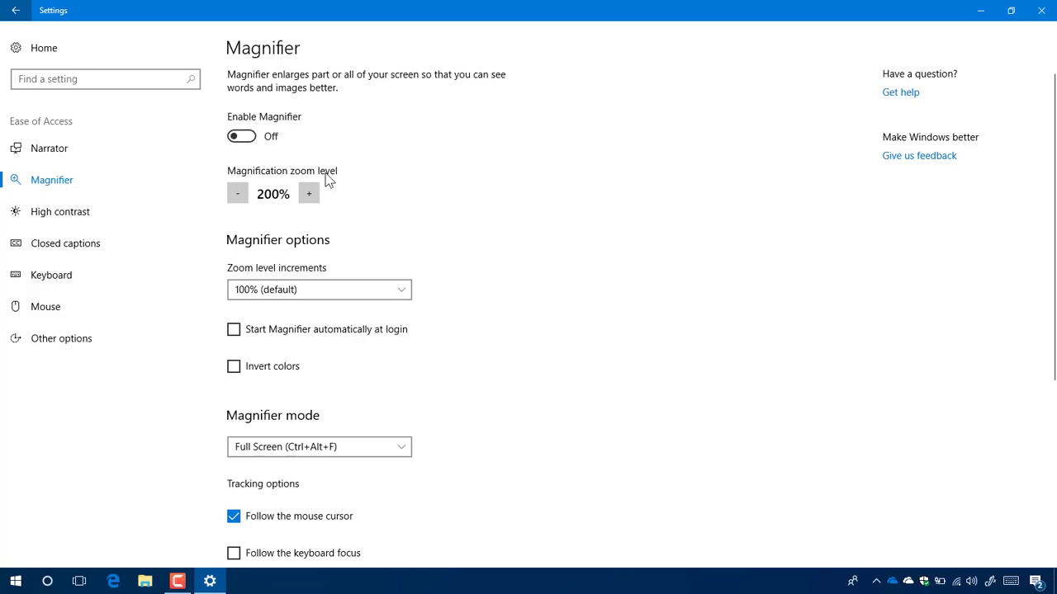
Step: Drop Magnifier zoom to 100% and back to 200%, keeping the 100% increment
{"action": "left_click", "coordinate": [236, 195]}
{"action": "left_click", "coordinate": [308, 195]}
{"action": "scroll", "coordinate": [470, 226], "scroll_direction": "down", "scroll_amount": 4}
{"action": "scroll", "coordinate": [470, 227], "scroll_direction": "up", "scroll_amount": 4}
{"action": "scroll", "coordinate": [470, 226], "scroll_direction": "down", "scroll_amount": 2}
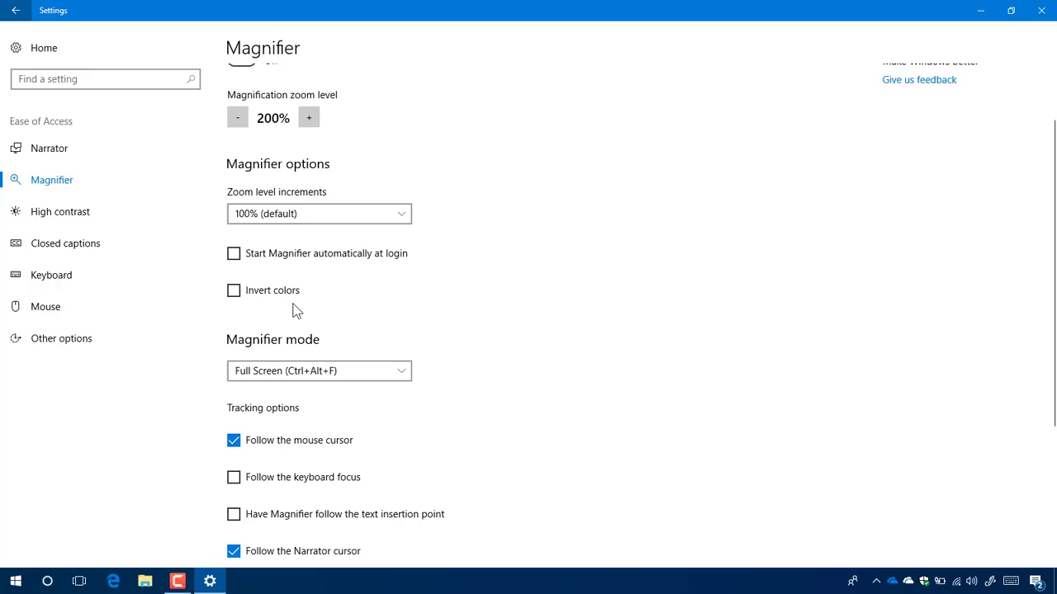
{"action": "left_click", "coordinate": [330, 214]}
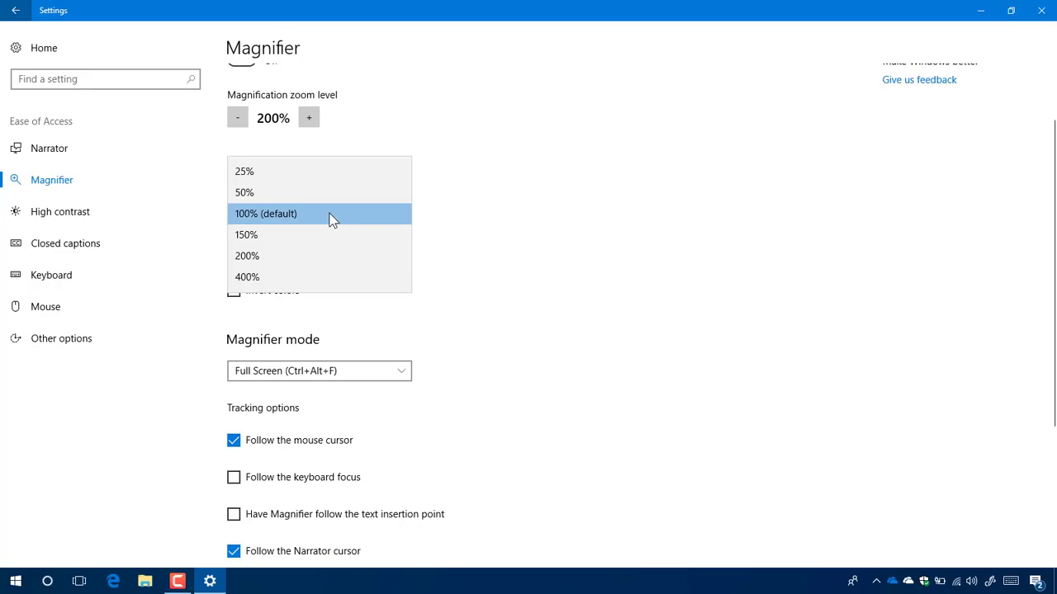
{"action": "left_click", "coordinate": [377, 213]}
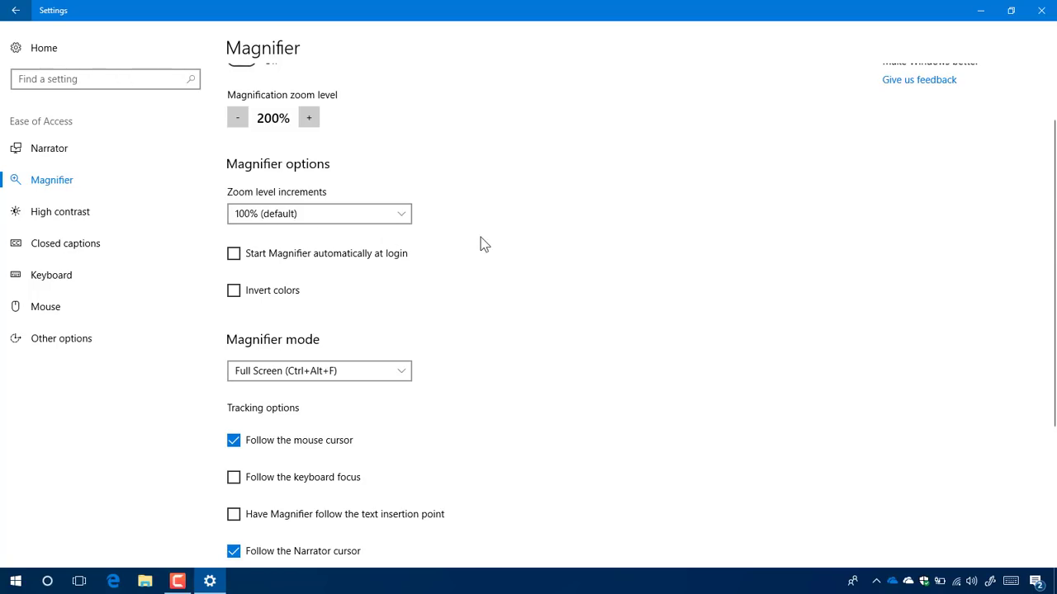
Step: Expand the full Magnifier keyboard shortcut list, then minimize Settings to the desktop
{"action": "scroll", "coordinate": [480, 237], "scroll_direction": "down", "scroll_amount": 3}
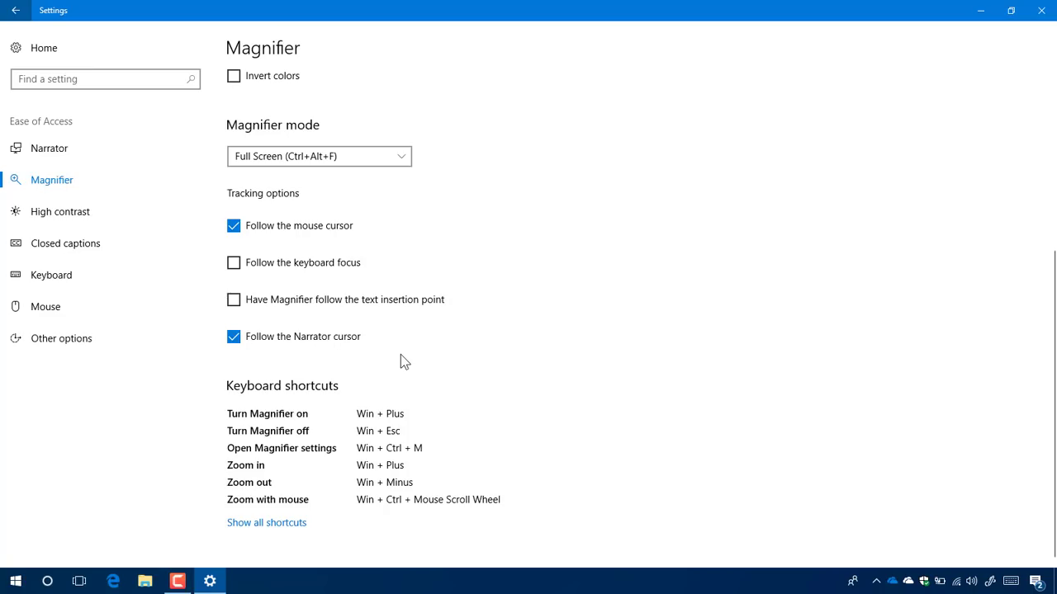
{"action": "left_click", "coordinate": [293, 530]}
{"action": "scroll", "coordinate": [463, 302], "scroll_direction": "down", "scroll_amount": 3}
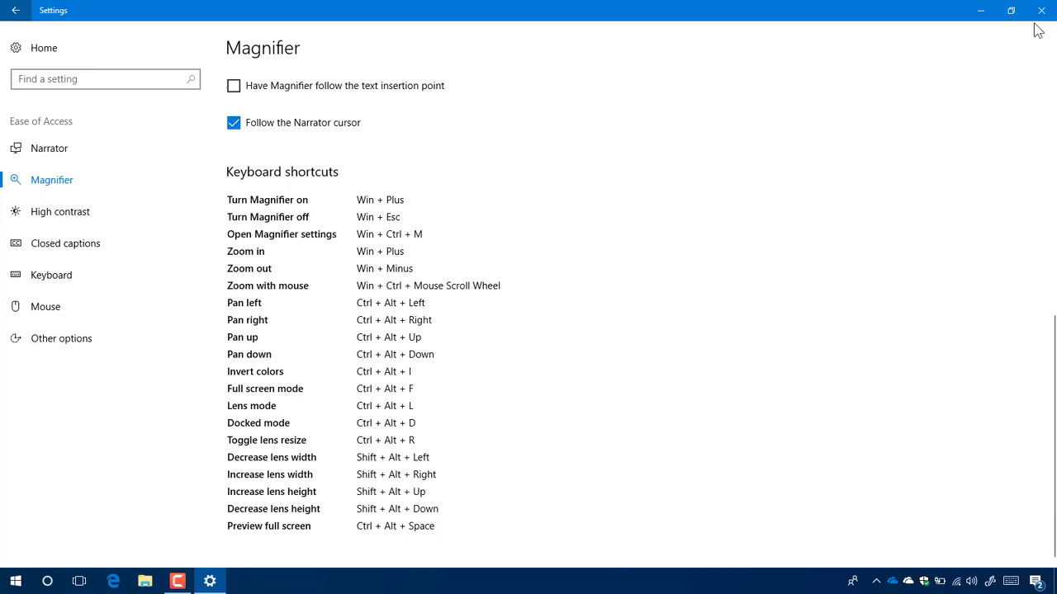
{"action": "left_click", "coordinate": [982, 11]}
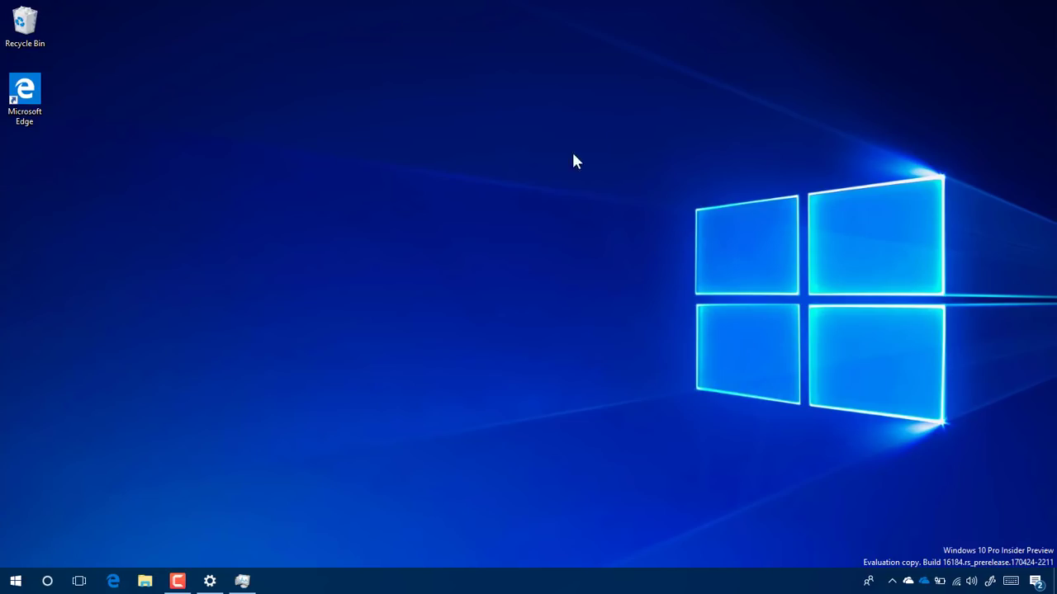
Step: Launch Maps by searching 'map' from Start, then enter 'nyc' in its search box
{"action": "left_click", "coordinate": [15, 581]}
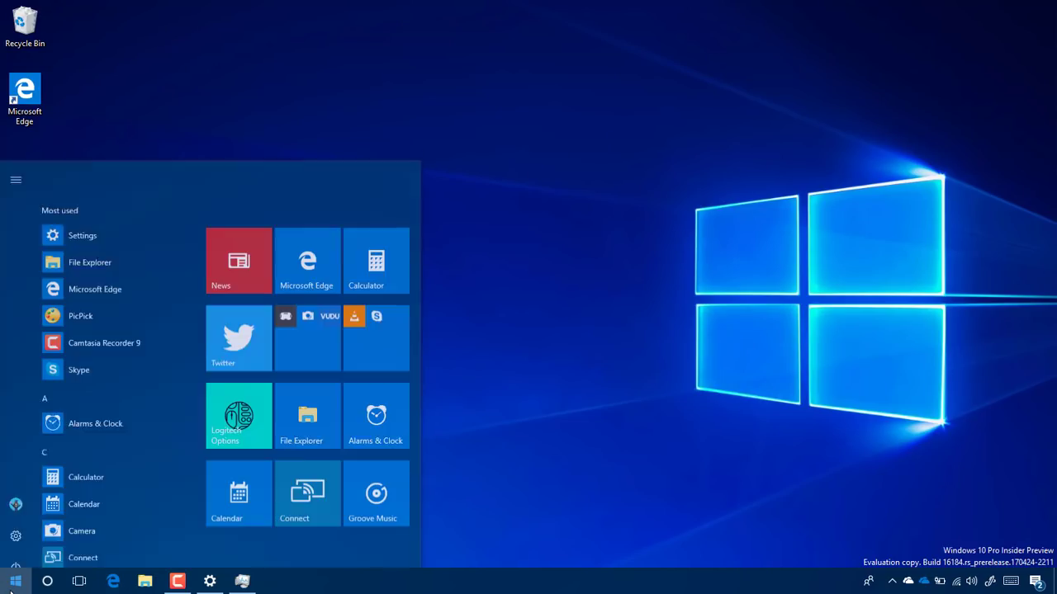
{"action": "type", "text": "map"}
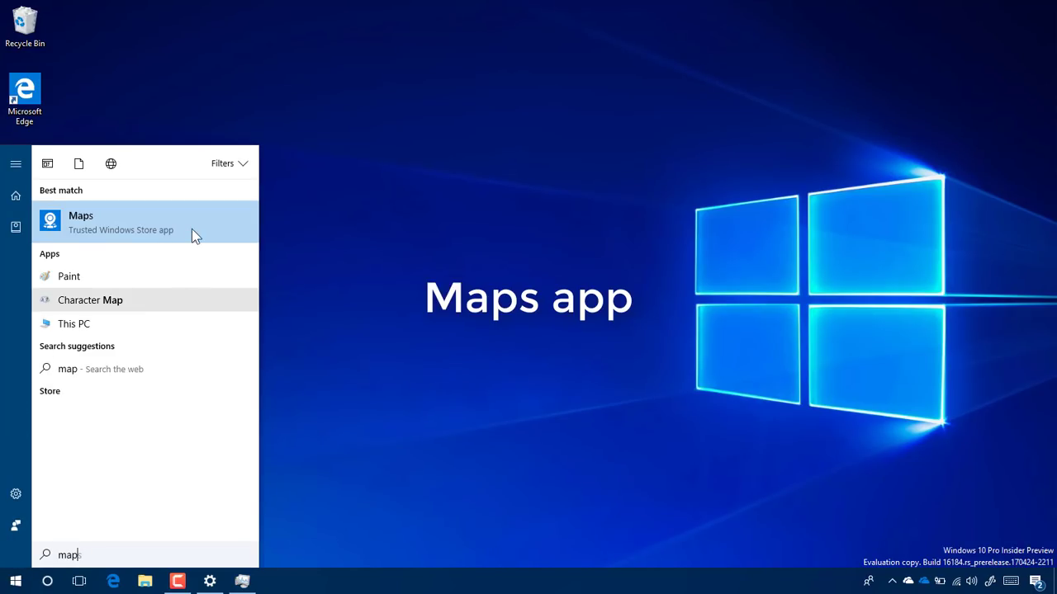
{"action": "key", "text": "Return"}
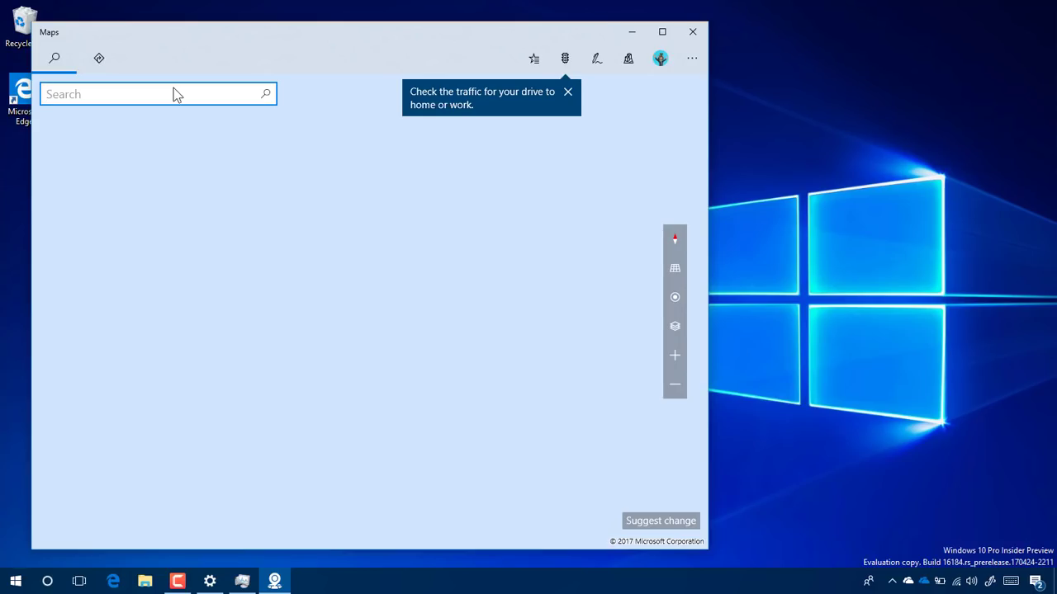
{"action": "type", "text": "nyc"}
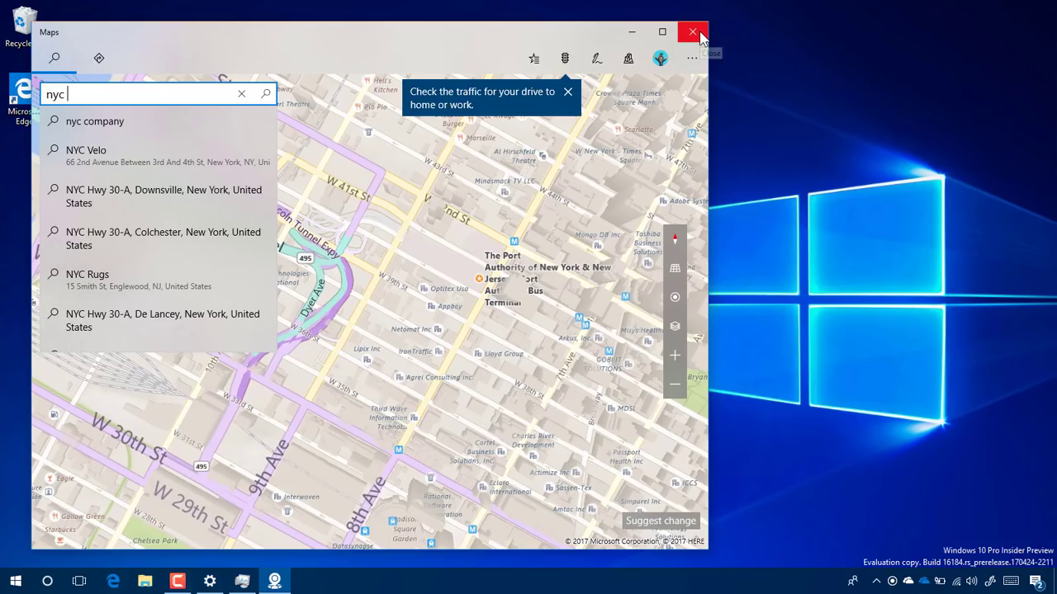
Step: Minimize the Maps window to reveal the desktop
{"action": "left_click", "coordinate": [642, 37]}
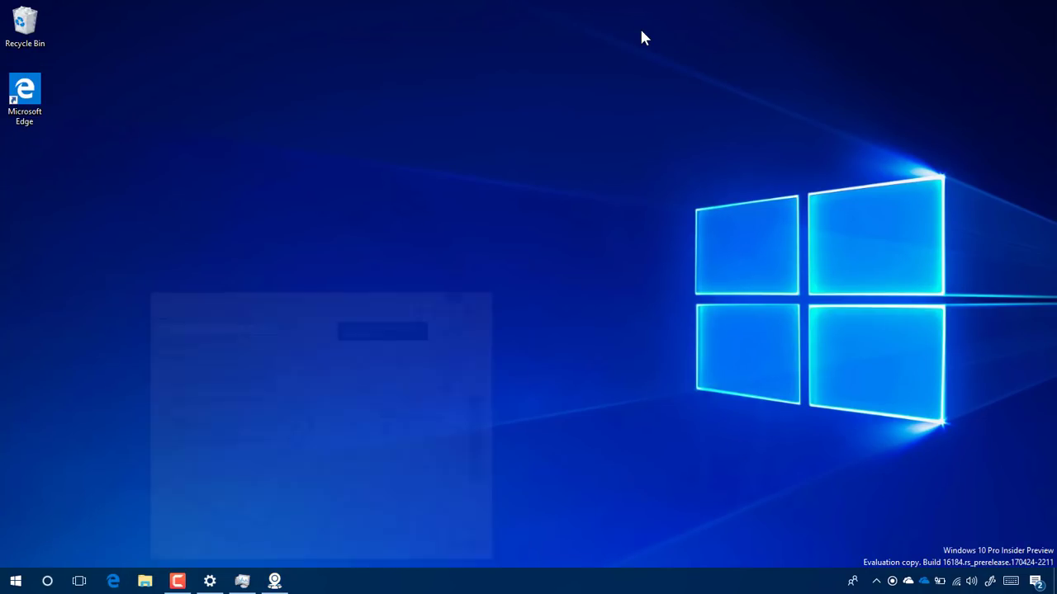